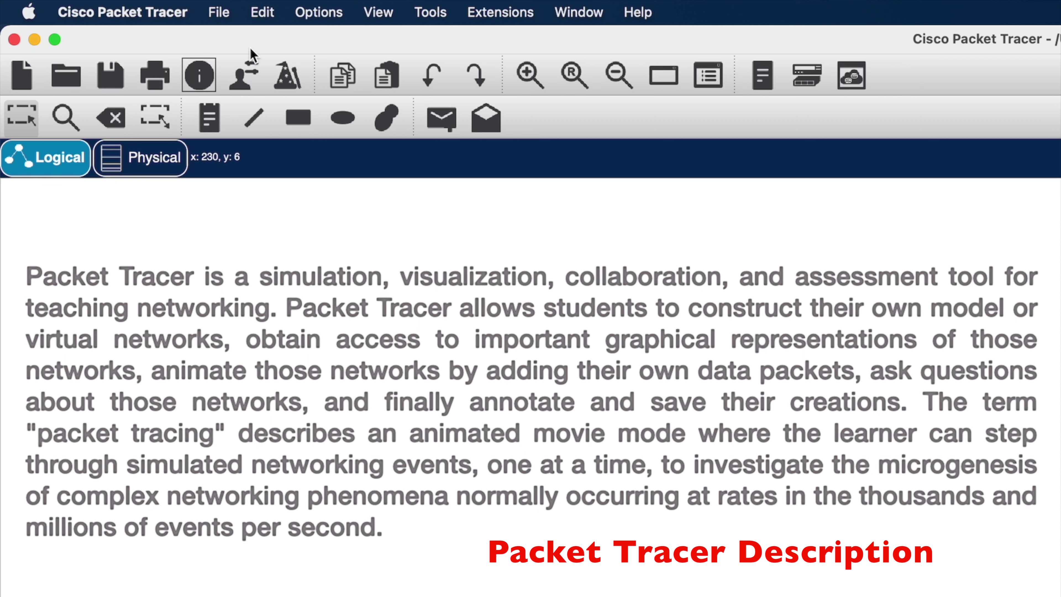
# - Browse the File menu commands and dismiss the help options
pyautogui.click(219, 12)
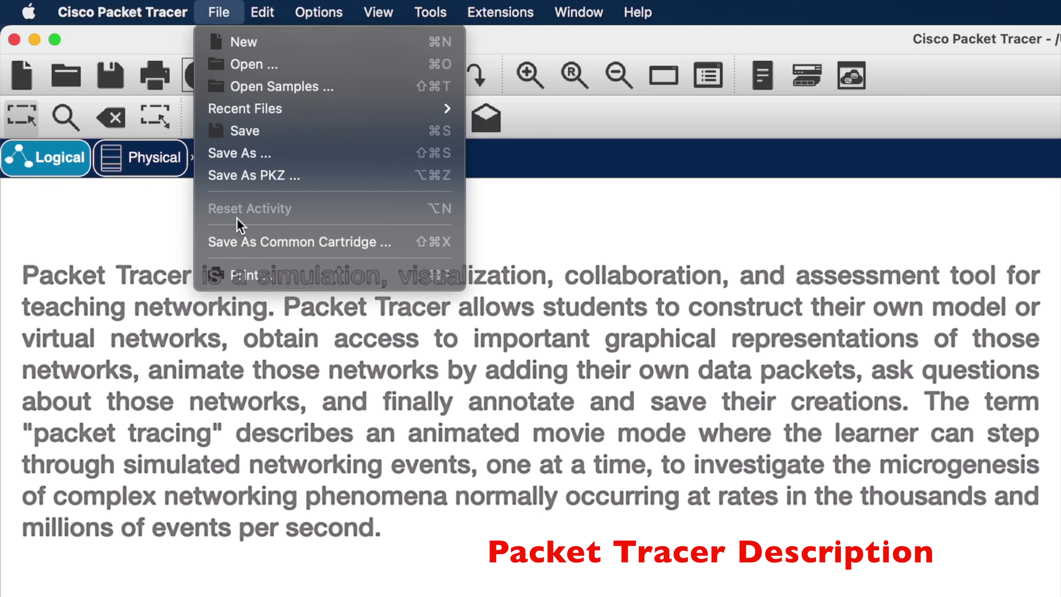
pyautogui.moveTo(264, 22)
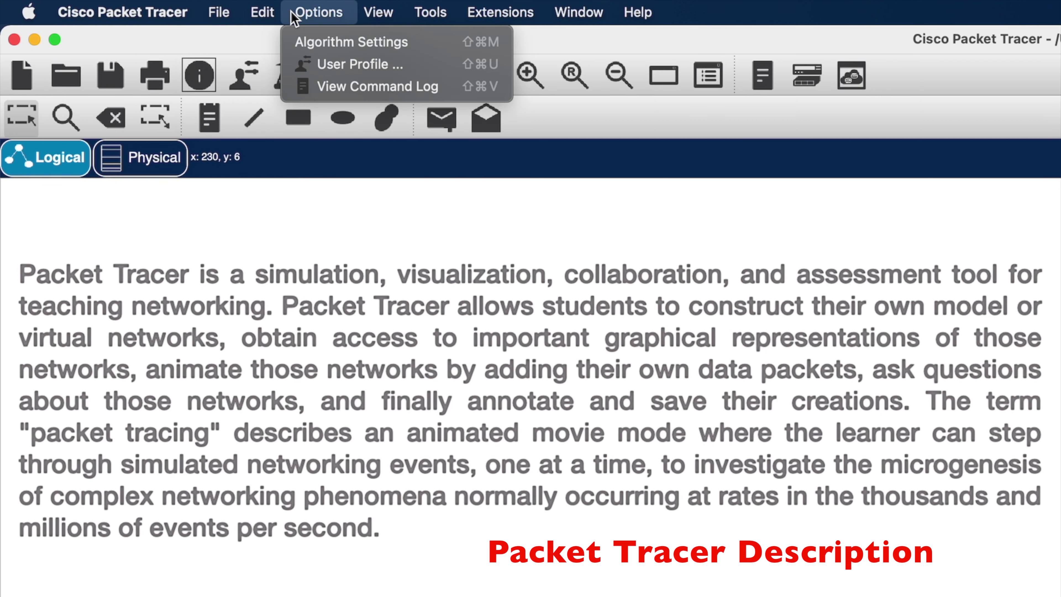
pyautogui.moveTo(357, 13)
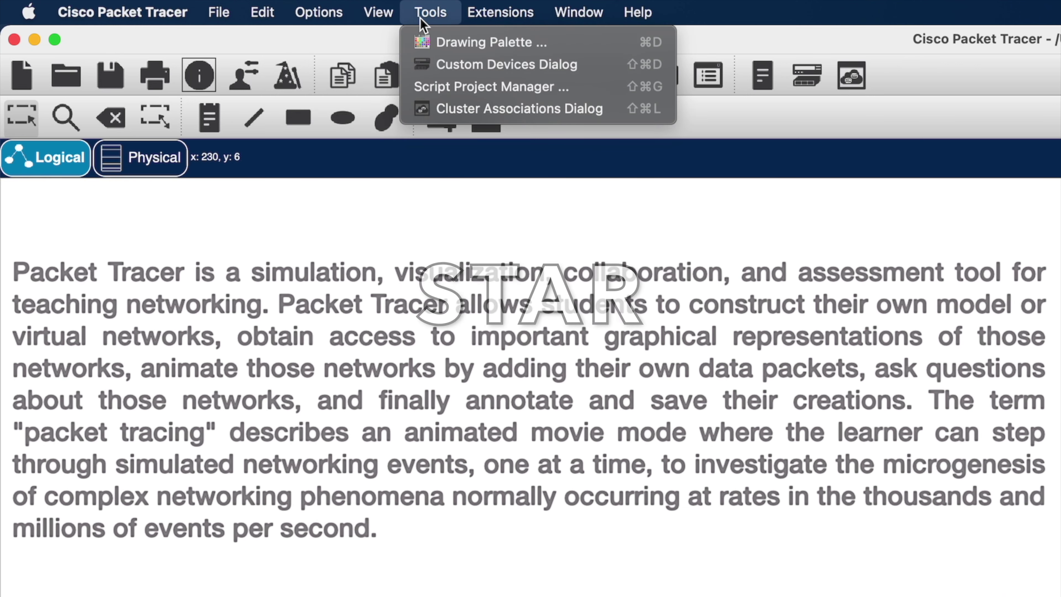
pyautogui.moveTo(504, 18)
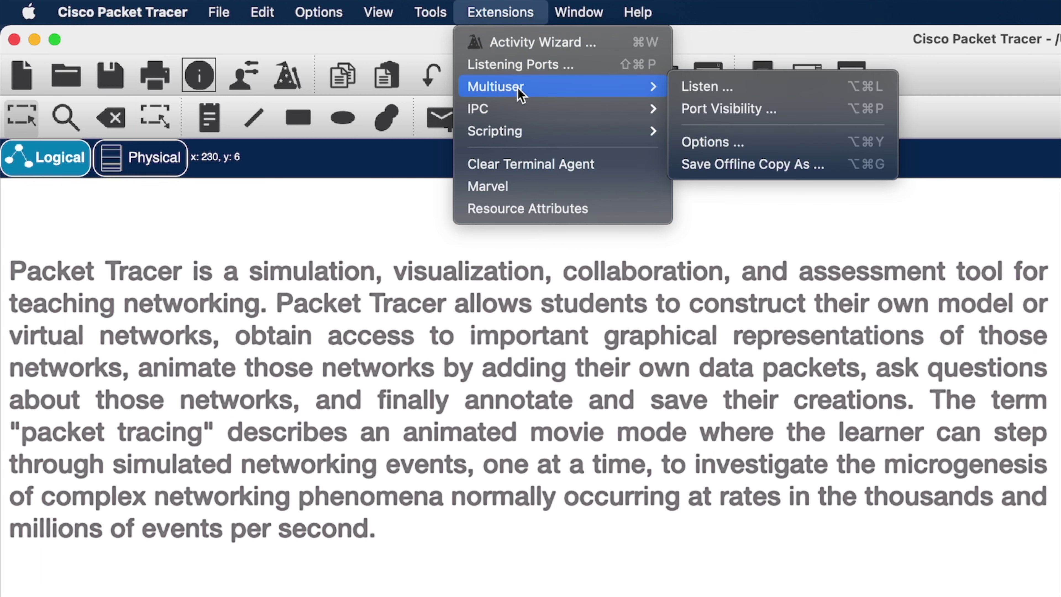
pyautogui.moveTo(521, 133)
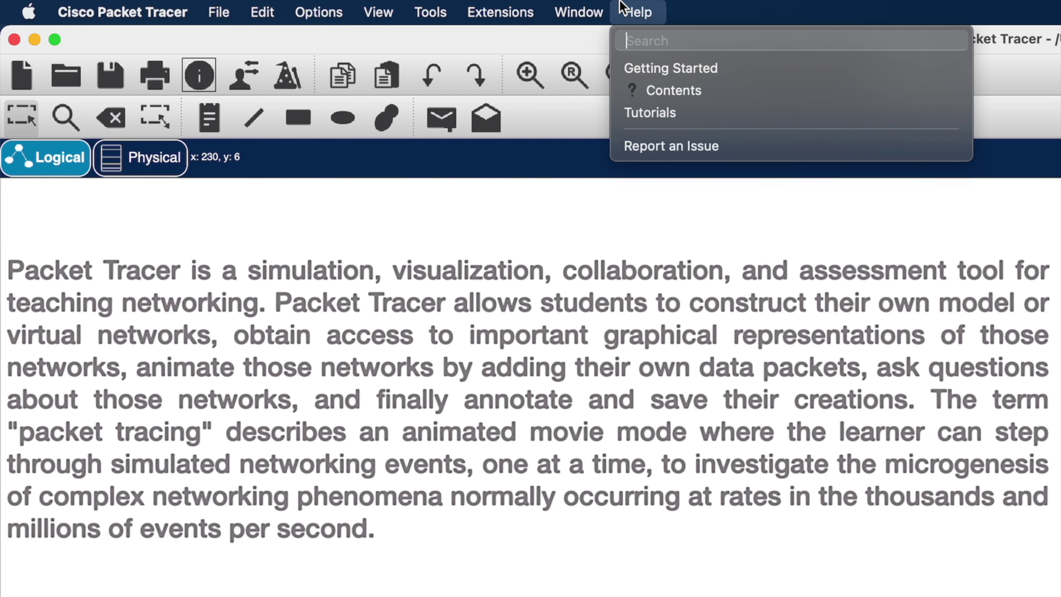
pyautogui.click(625, 6)
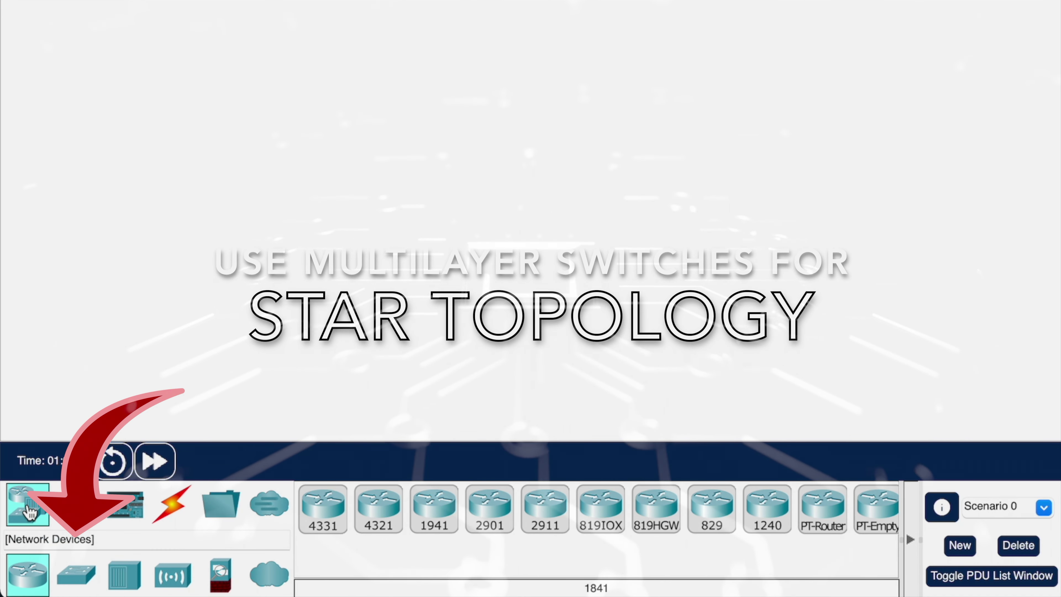
# - Place a 3650-24PS and two 3560-24PS multilayer switches on the Logical workspace
pyautogui.click(83, 575)
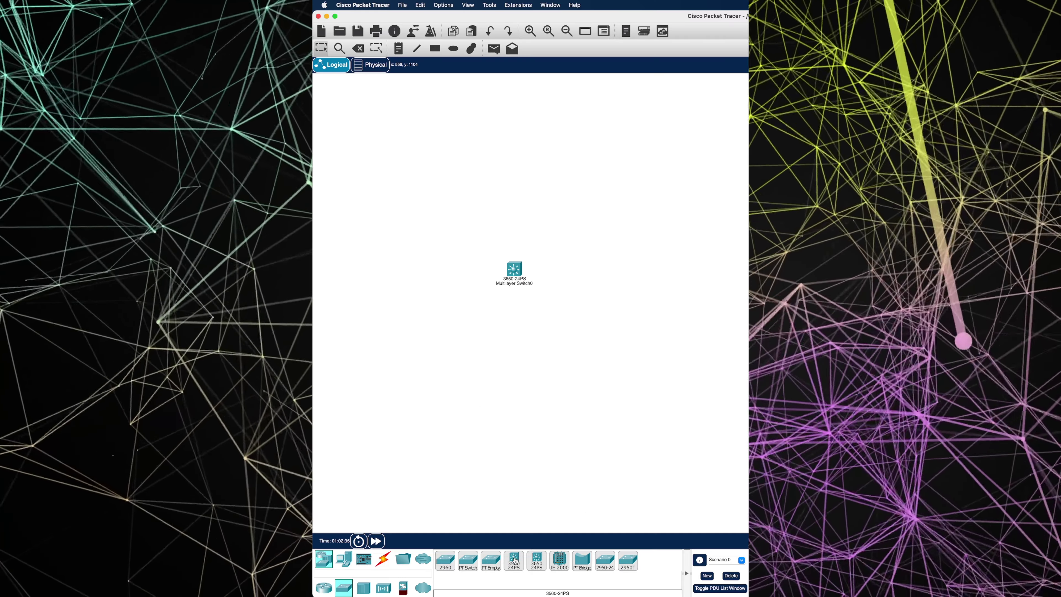
pyautogui.click(534, 563)
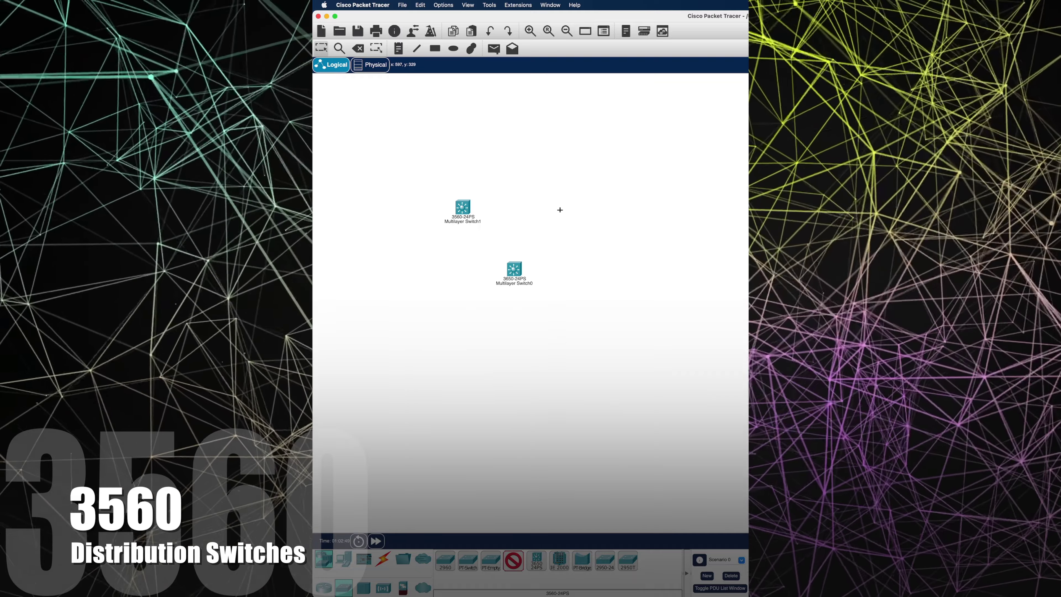
pyautogui.click(557, 207)
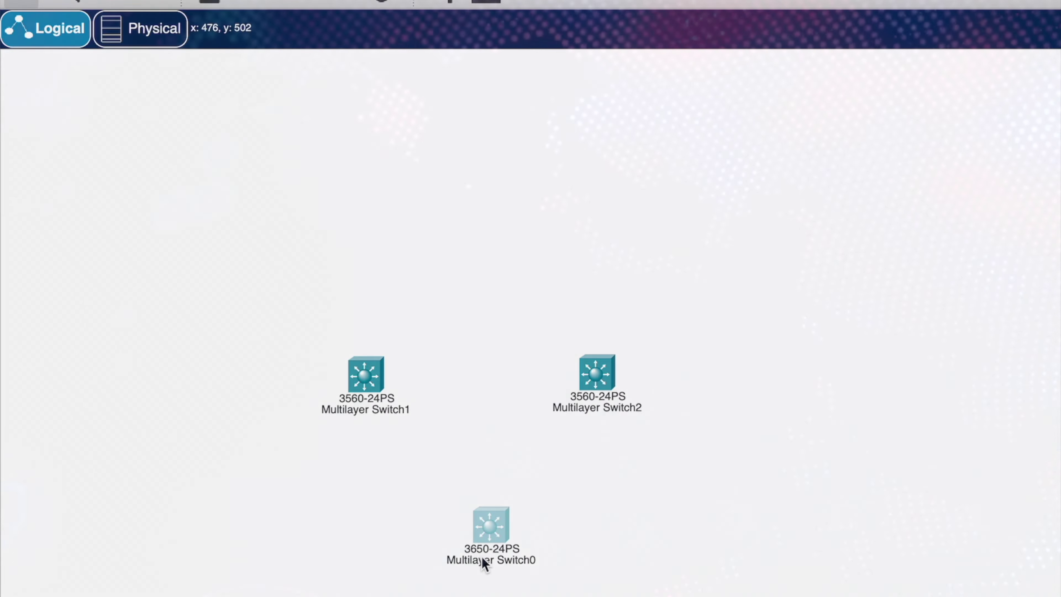
pyautogui.click(516, 284)
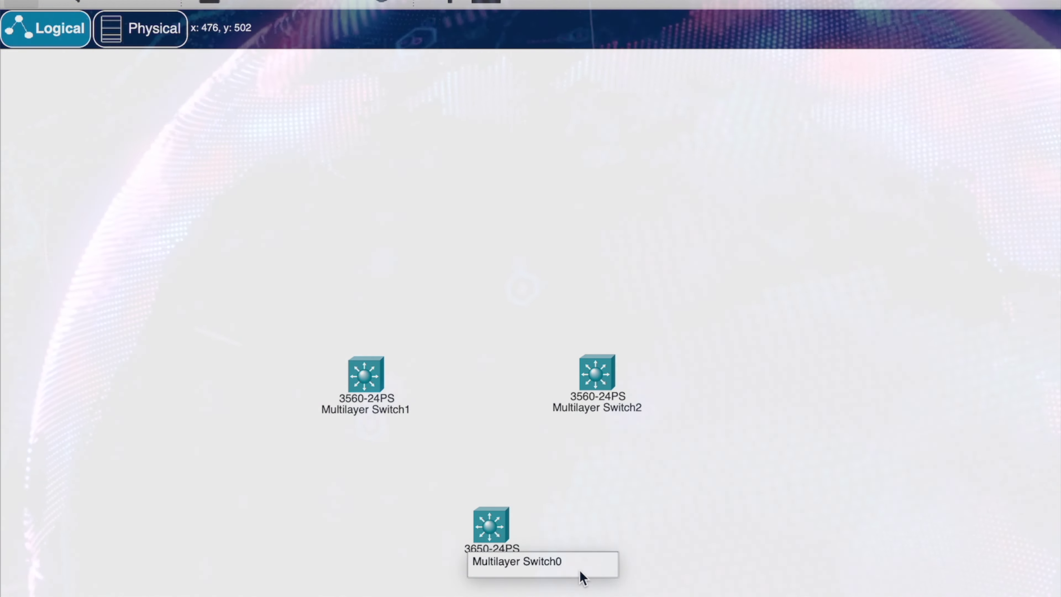
# - Rename the first two switches AVoIPCoreSwitch and AVoIPDSwitch01
pyautogui.tripleClick(467, 562)
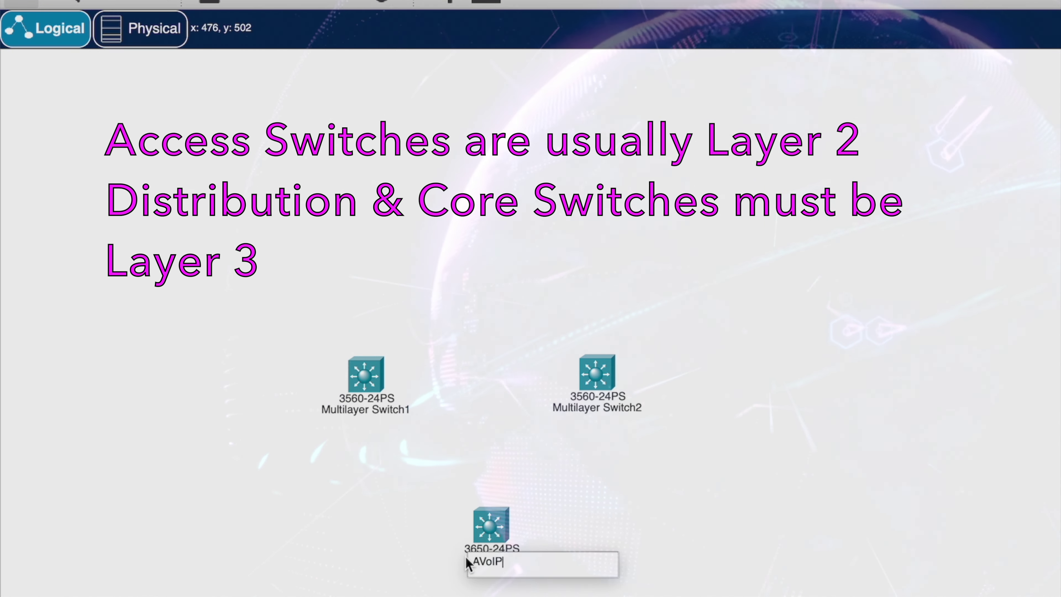
pyautogui.write('CoreSwitch')
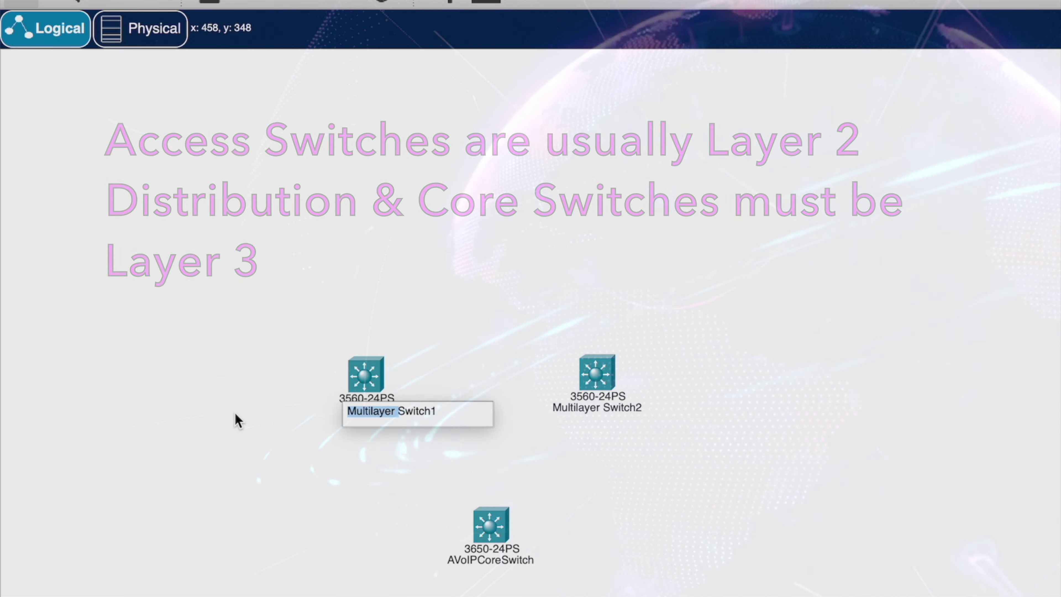
pyautogui.write('AVoIP')
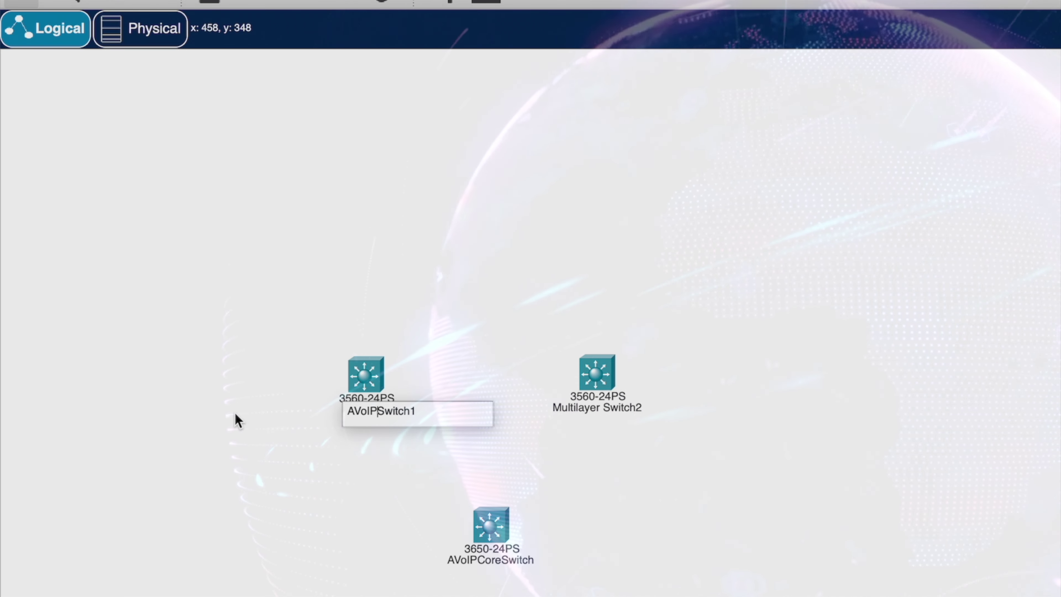
pyautogui.write('D')
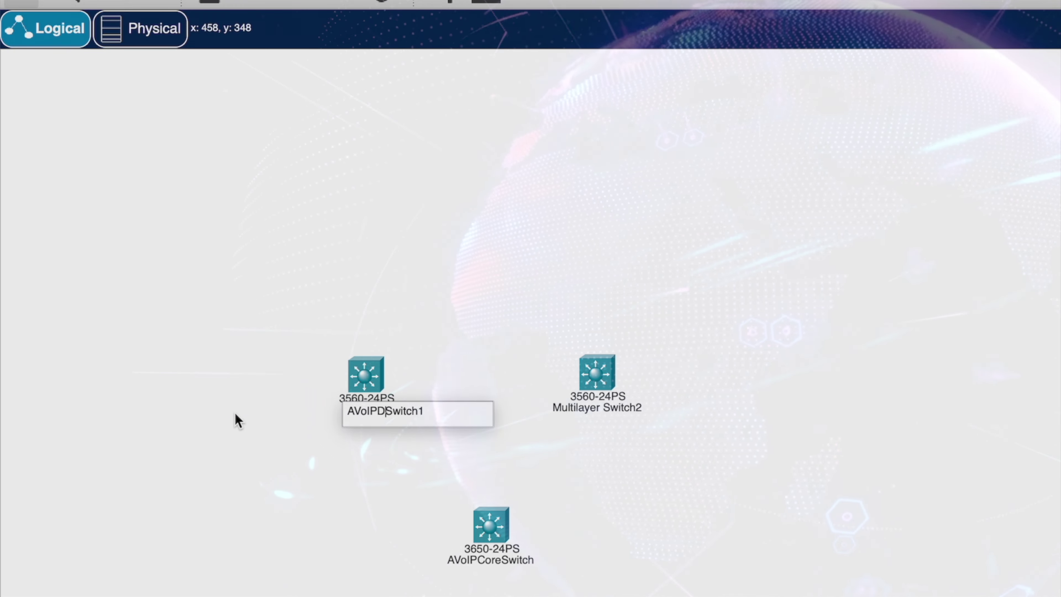
pyautogui.press('End')
pyautogui.press('Left')
pyautogui.write('0')
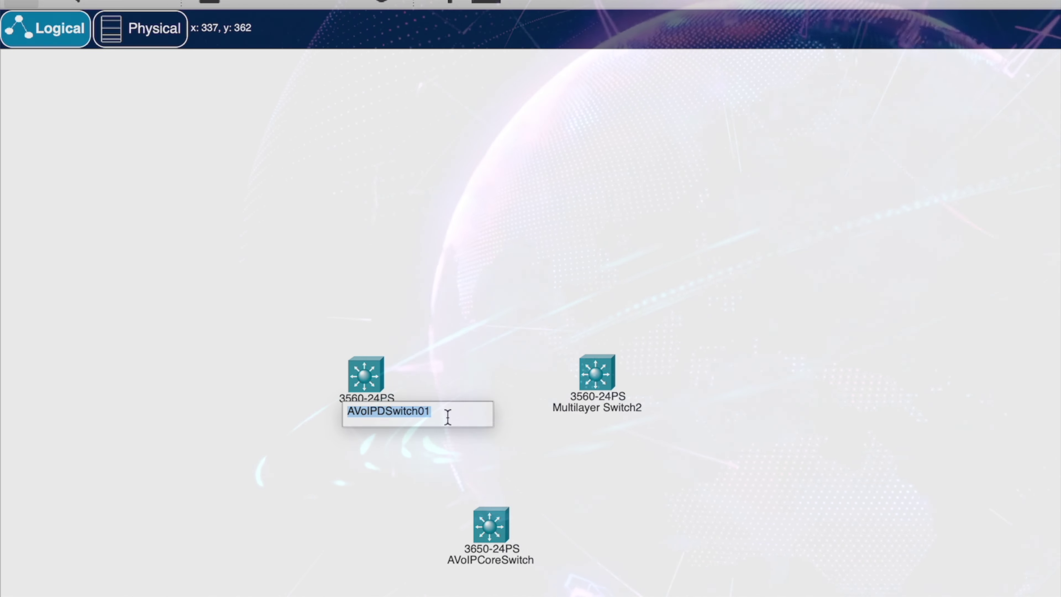
pyautogui.press('Return')
# - Rename the third switch AVoIPDSwitch02 and drag the two distribution switches apart
pyautogui.click(596, 409)
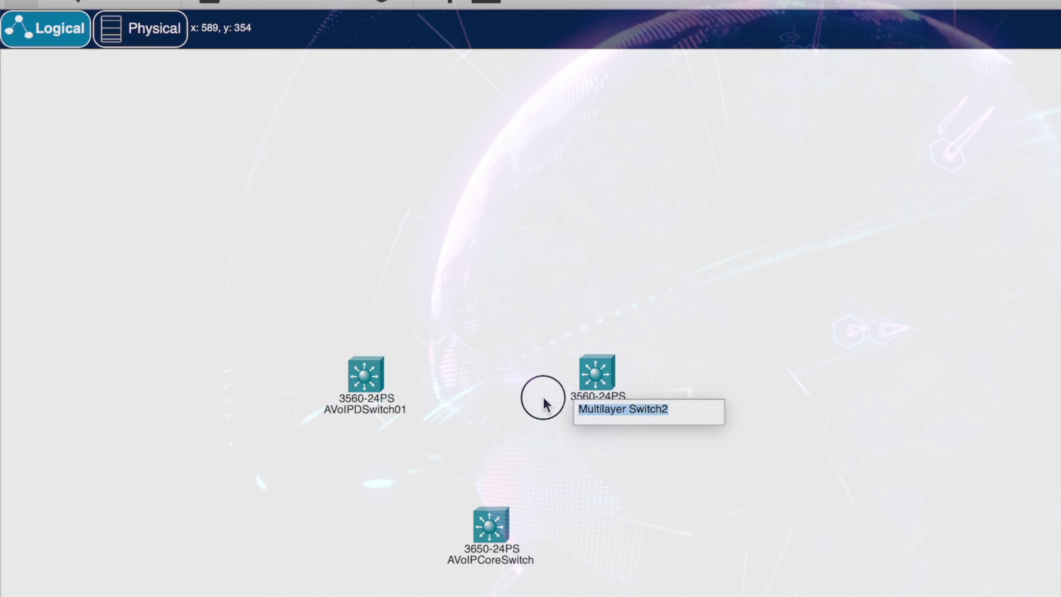
pyautogui.write('AVoIPDSwitch01')
pyautogui.press('BackSpace')
pyautogui.write('2')
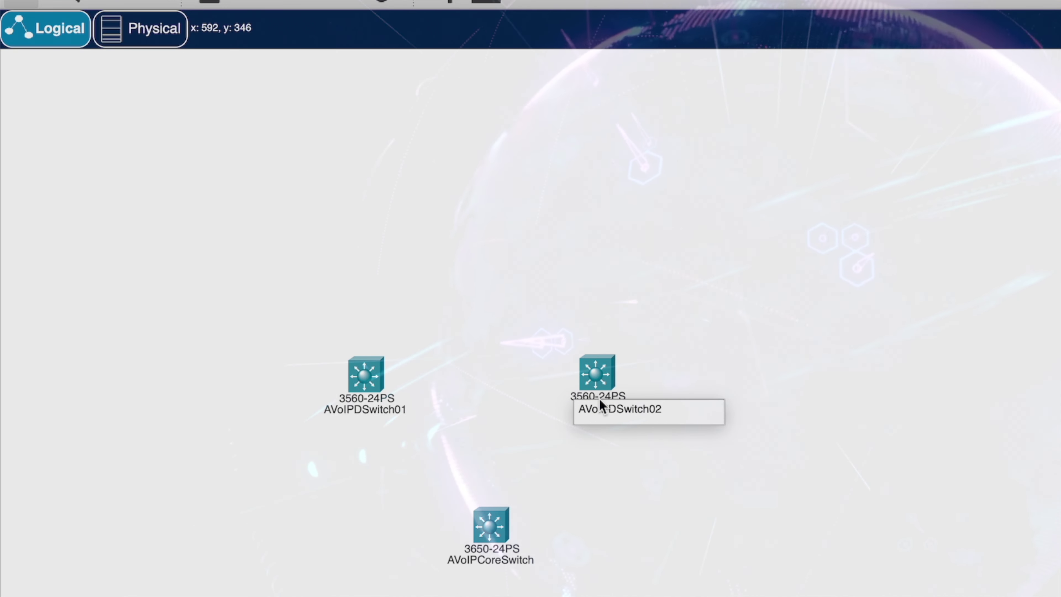
pyautogui.press('Return')
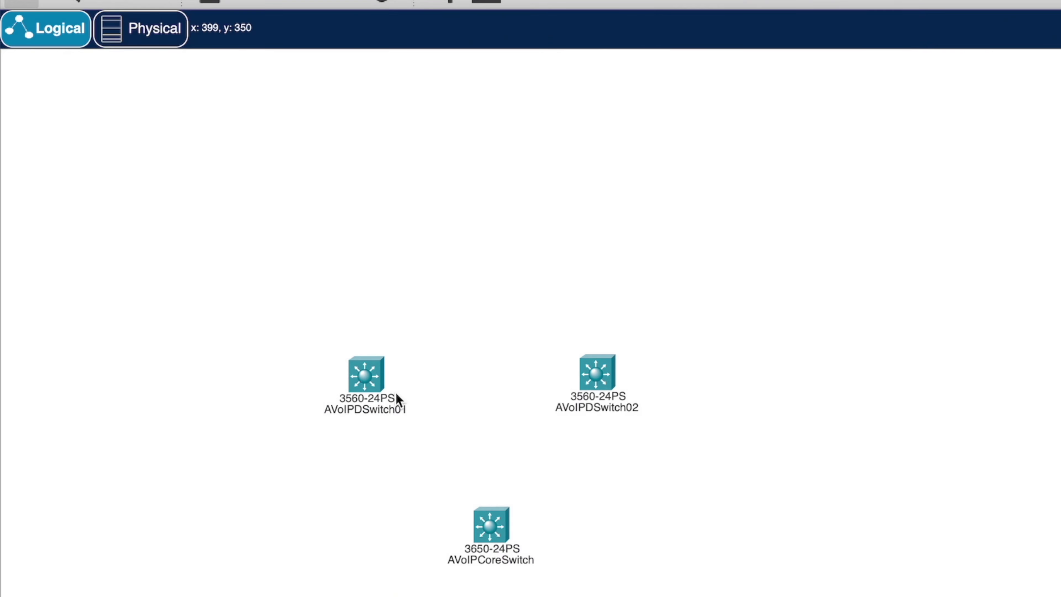
pyautogui.moveTo(345, 242); pyautogui.dragTo(335, 222)
pyautogui.moveTo(608, 370); pyautogui.dragTo(721, 237)
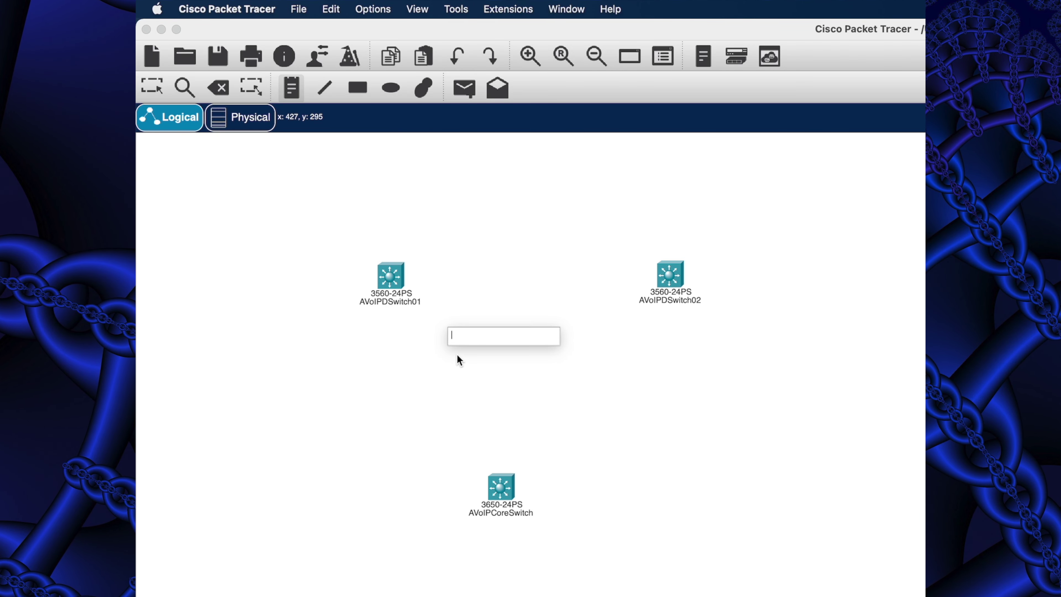
# - Add a 'Distribution Switches' note between the two distribution switches
pyautogui.write('Distribution')
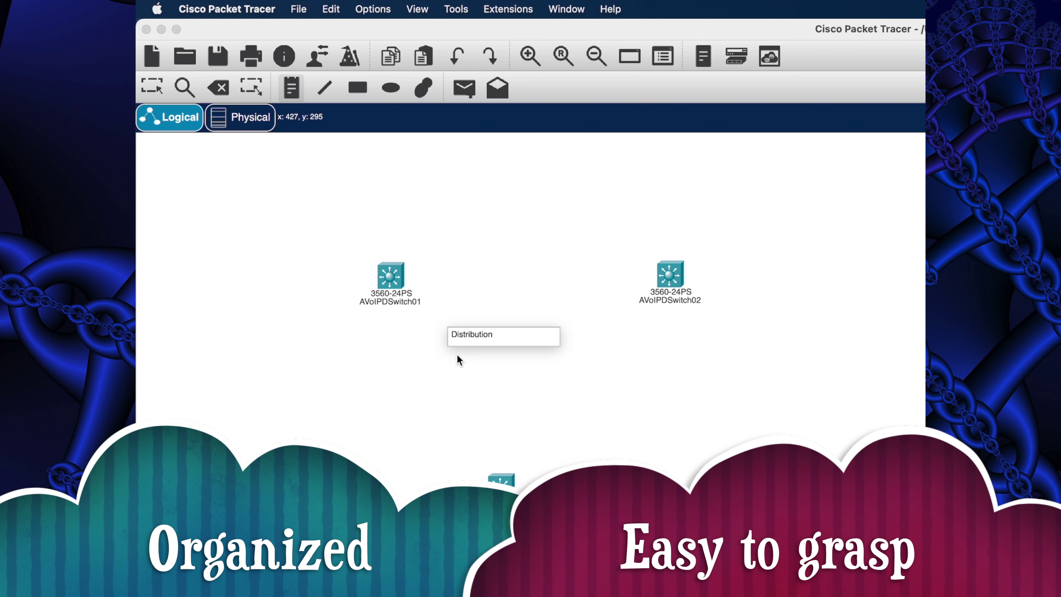
pyautogui.write(' Switches')
pyautogui.click(457, 353)
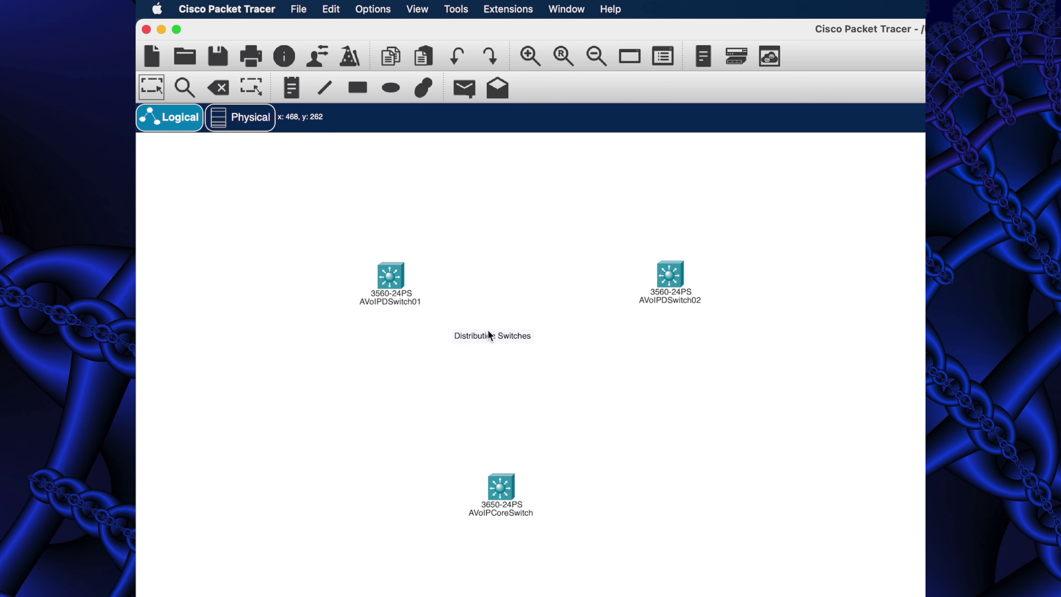
pyautogui.moveTo(491, 336); pyautogui.dragTo(534, 284)
# - Draw an ellipse enclosing AVoIPDSwitch01 and AVoIPDSwitch02
pyautogui.click(386, 95)
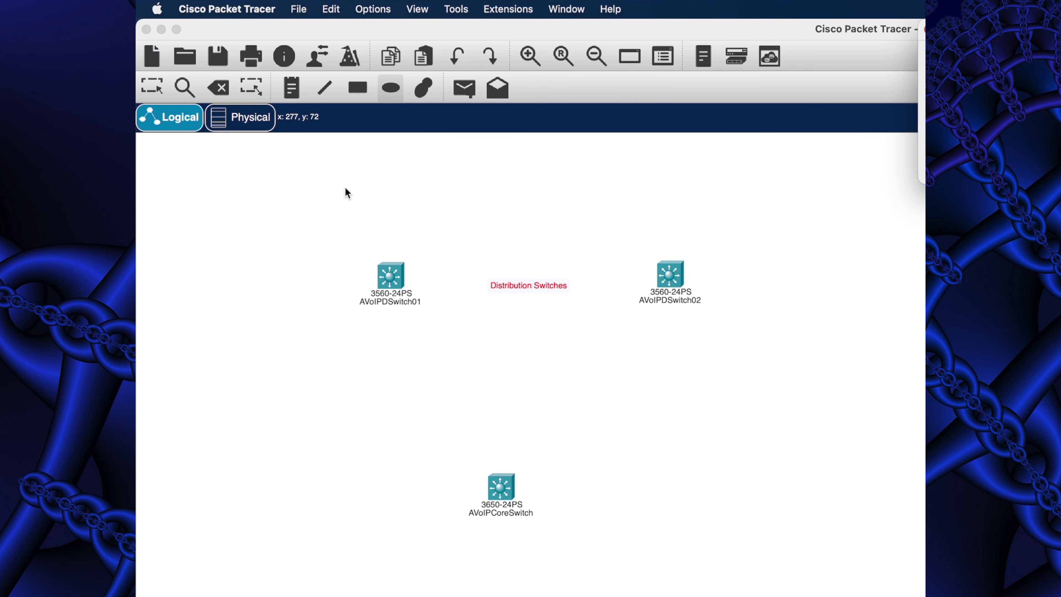
pyautogui.moveTo(340, 192); pyautogui.dragTo(718, 380)
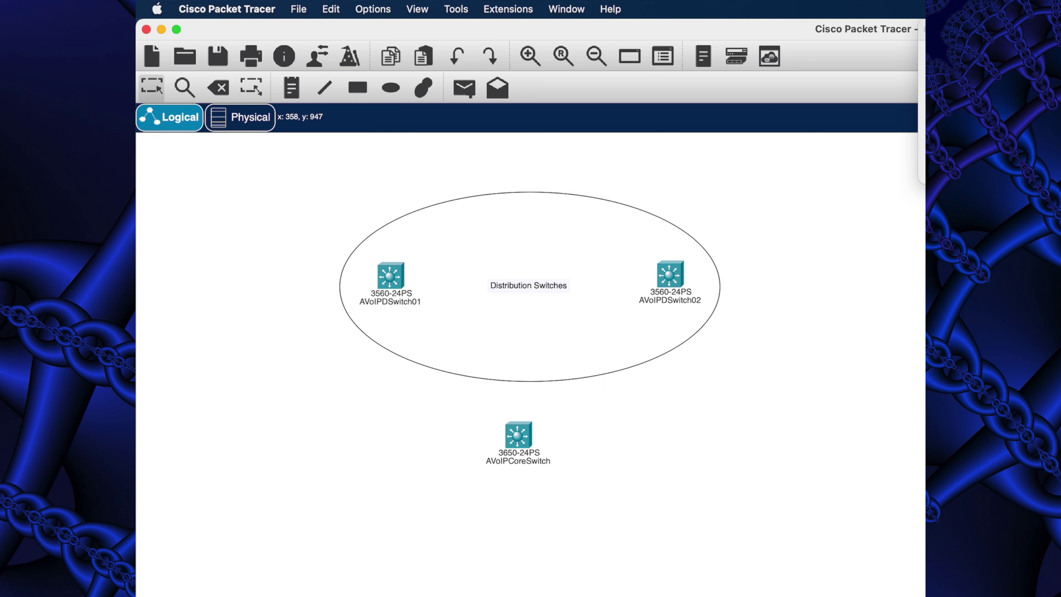
pyautogui.click(383, 559)
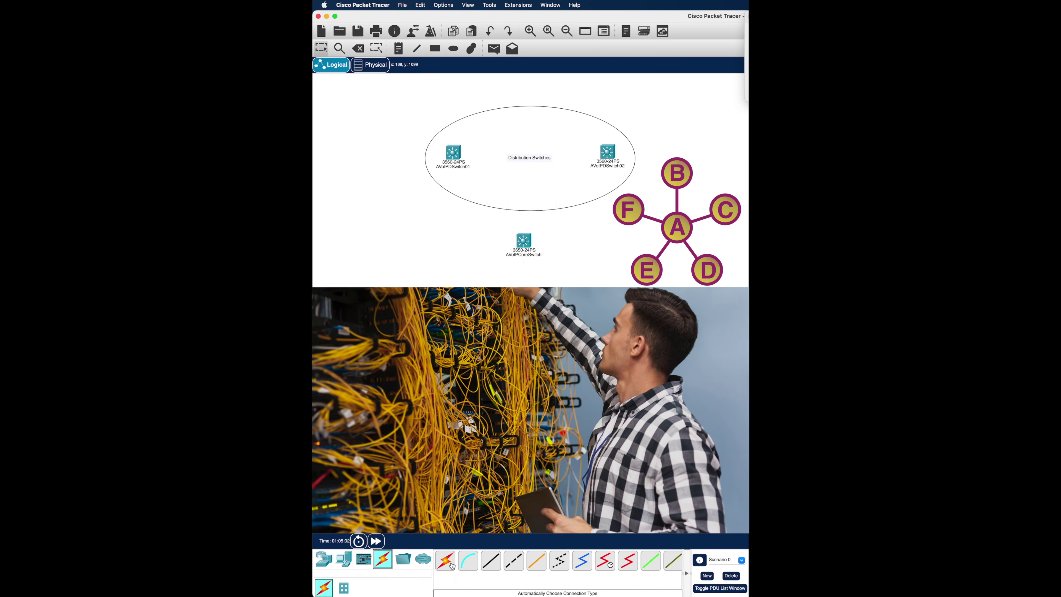
# - Cable AVoIPCoreSwitch GigabitEthernet1/0/1 to AVoIPDSwitch01 GigabitEthernet0/2 with copper straight-through
pyautogui.click(491, 561)
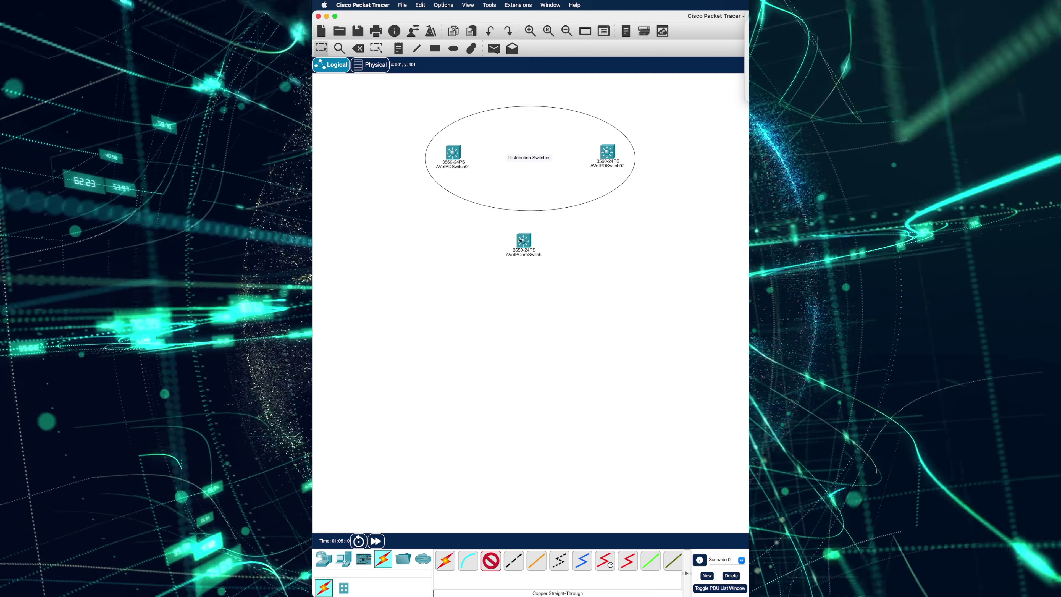
pyautogui.click(522, 241)
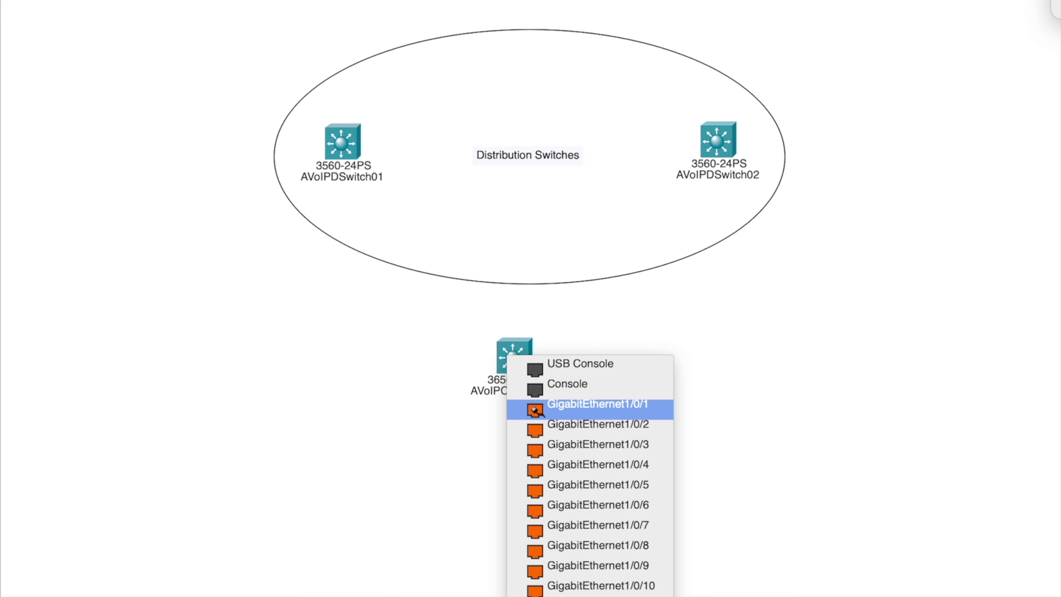
pyautogui.click(536, 410)
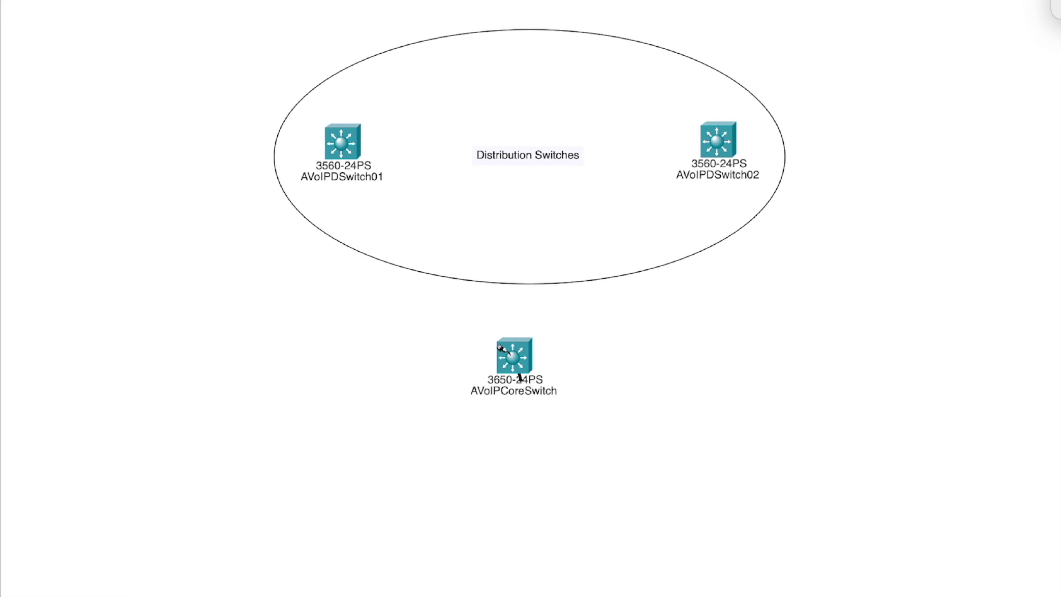
pyautogui.click(348, 154)
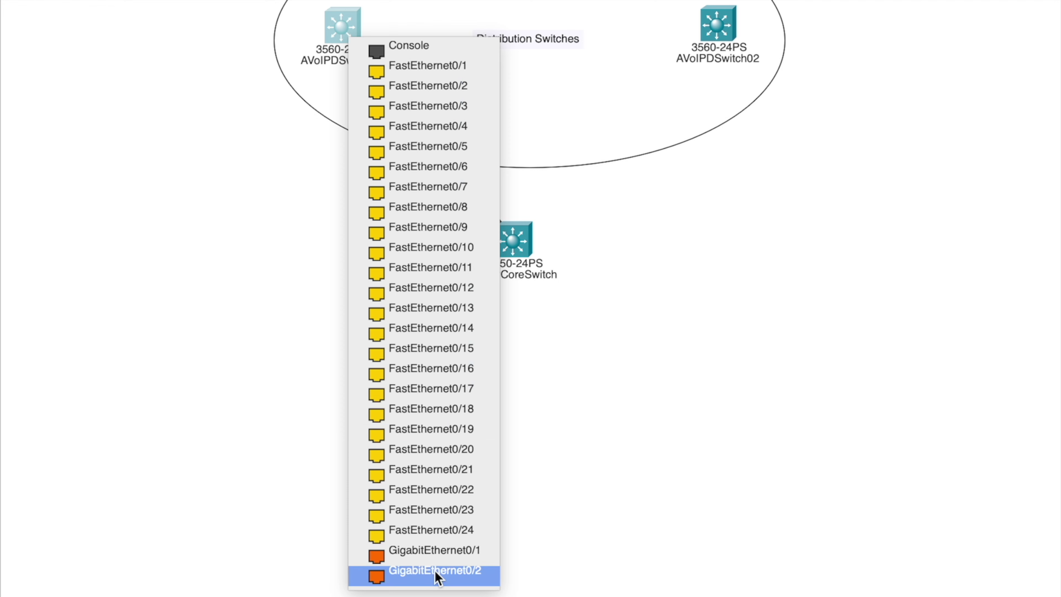
pyautogui.click(434, 558)
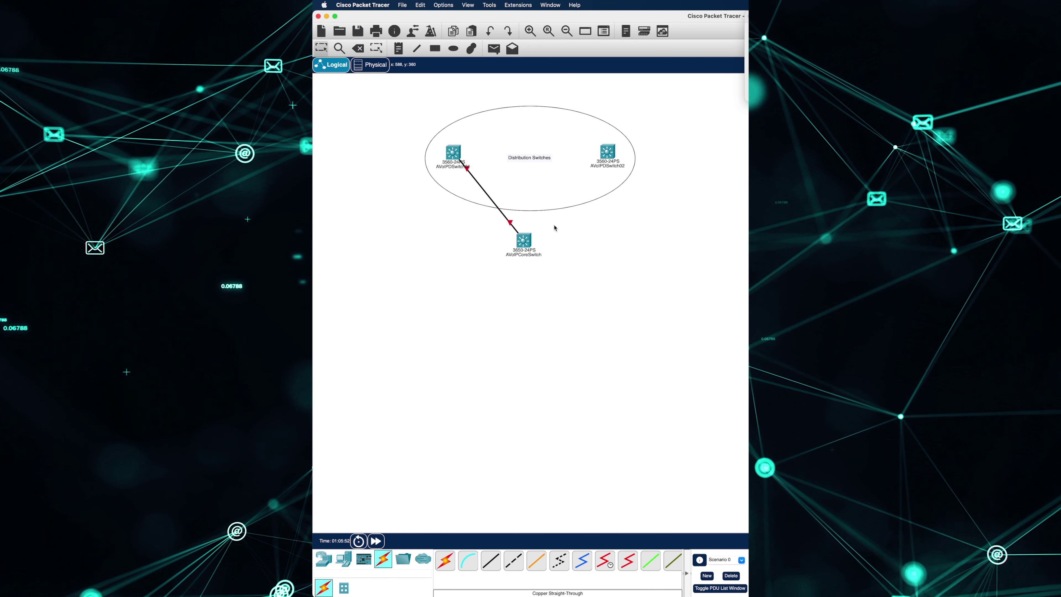
# - Cable AVoIPCoreSwitch GigabitEthernet1/0/2 to AVoIPDSwitch02 GigabitEthernet0/1 with copper straight-through
pyautogui.moveTo(527, 243)
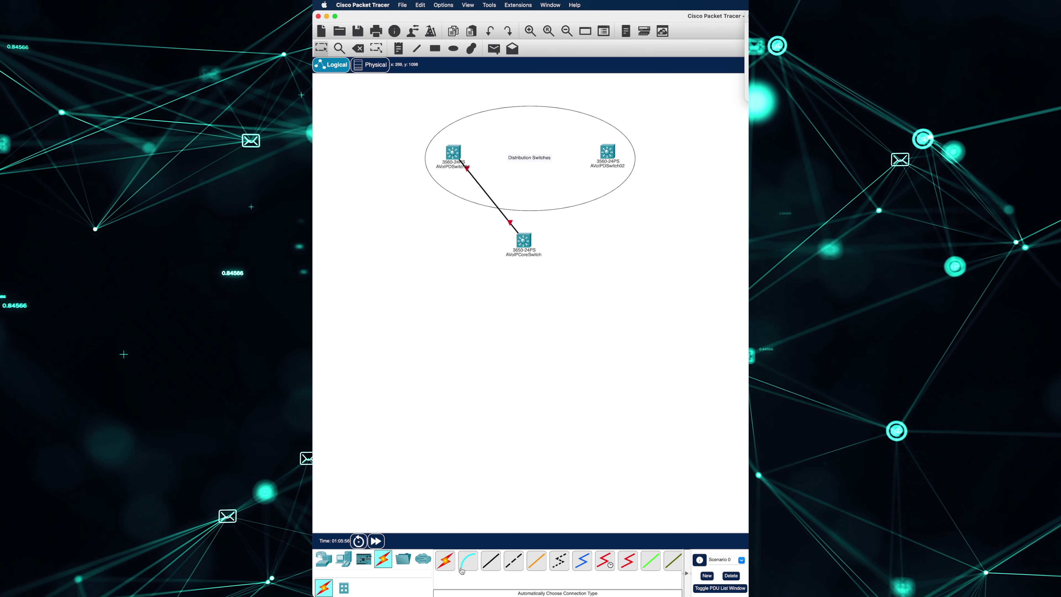
pyautogui.click(491, 559)
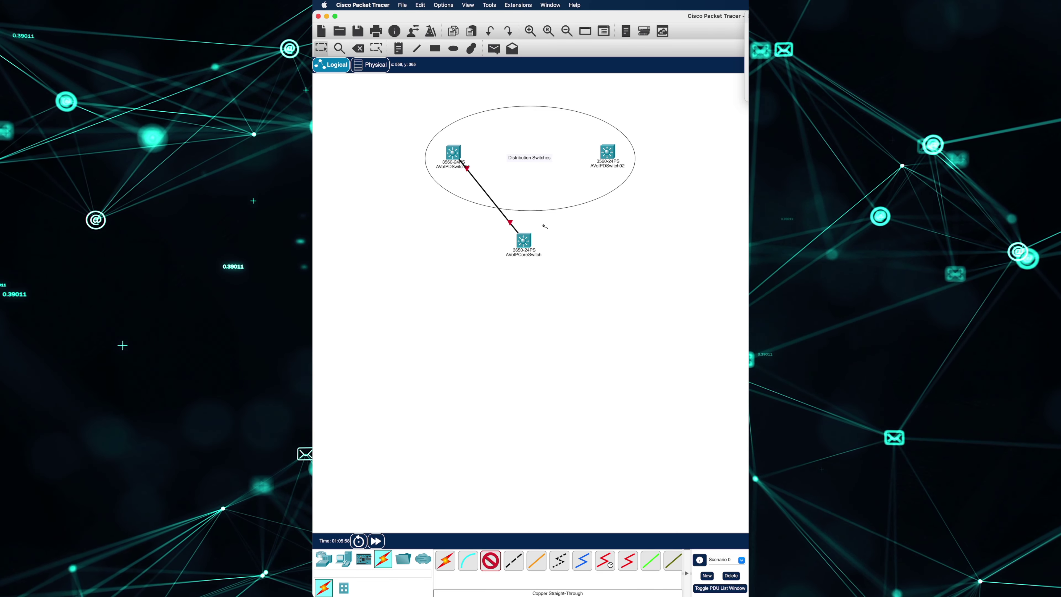
pyautogui.click(523, 245)
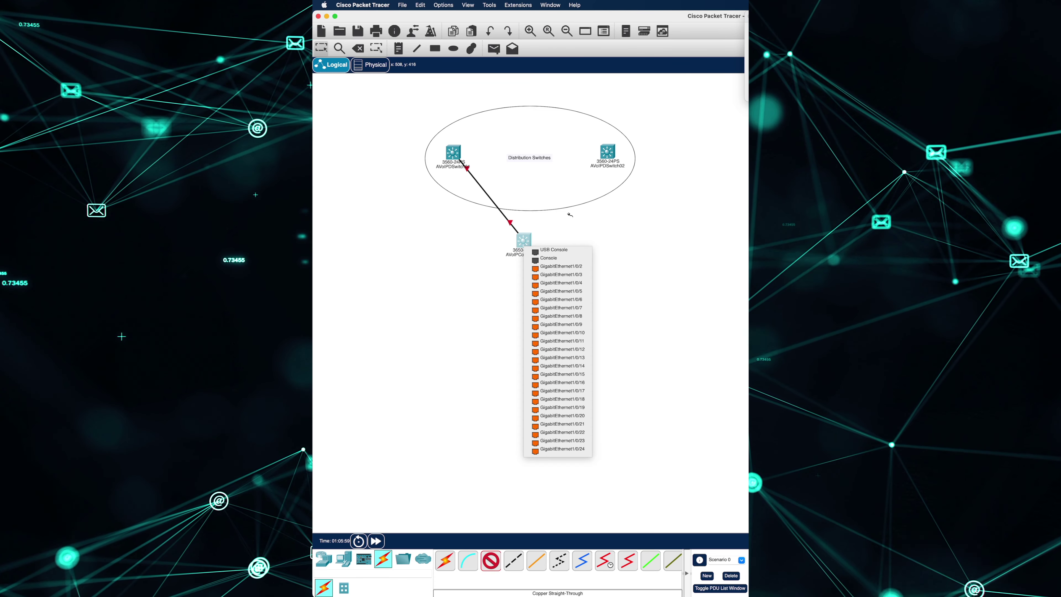
pyautogui.click(574, 270)
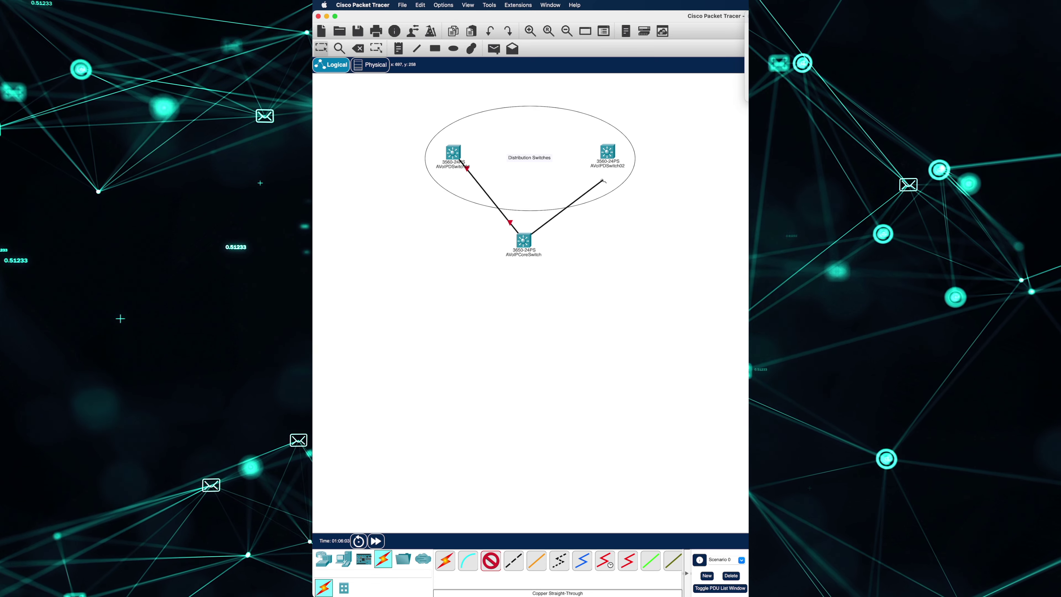
pyautogui.click(610, 153)
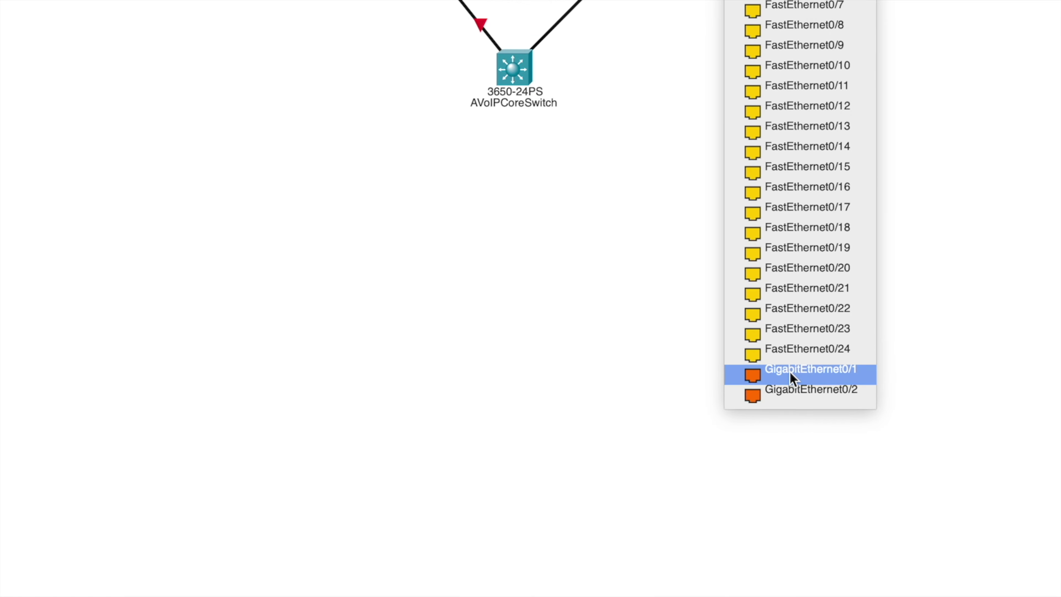
pyautogui.click(792, 367)
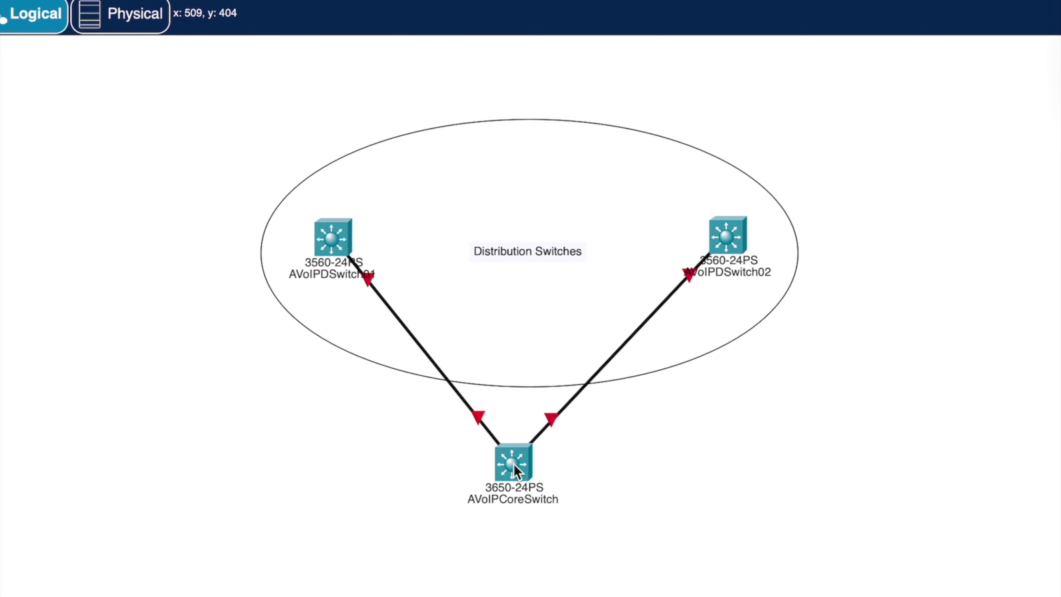
pyautogui.click(513, 456)
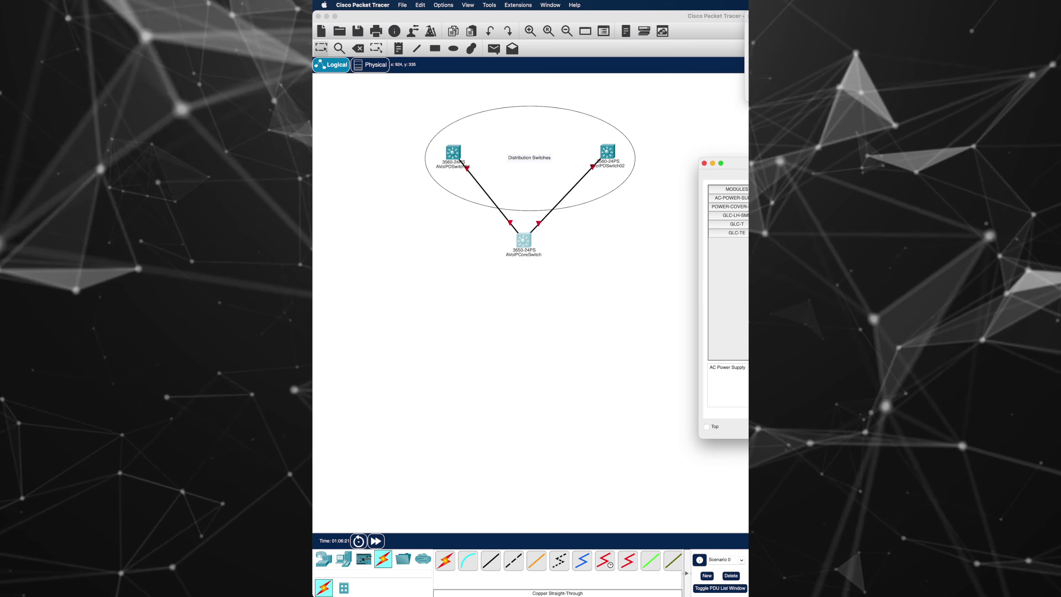
# - Insert AC-POWER-SUPPLY modules into both empty power slots of AVoIPCoreSwitch
pyautogui.moveTo(735, 163); pyautogui.dragTo(475, 263)
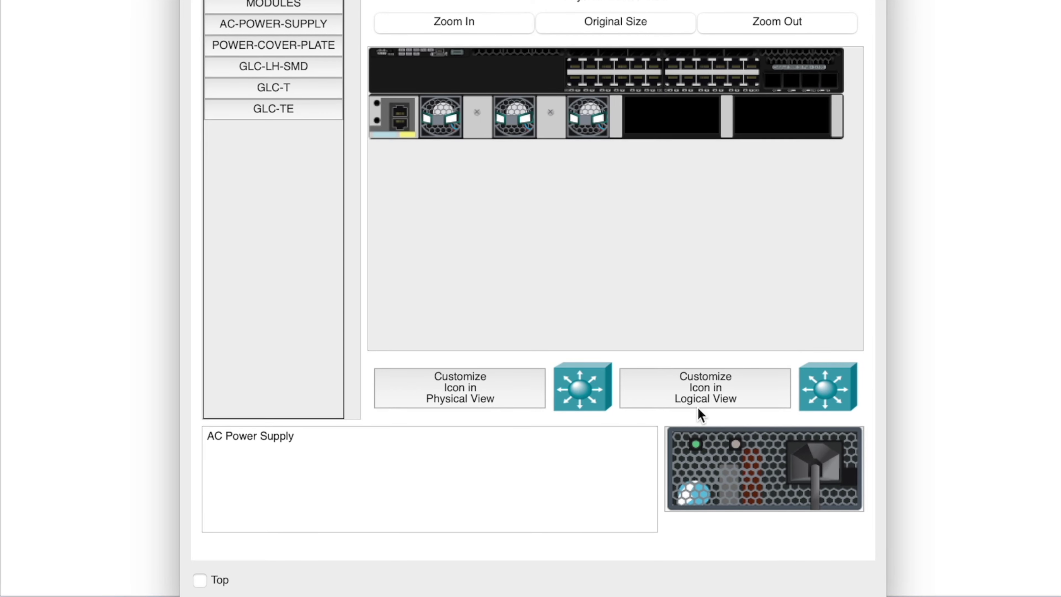
pyautogui.moveTo(615, 478); pyautogui.dragTo(592, 361)
pyautogui.moveTo(677, 199); pyautogui.dragTo(674, 144)
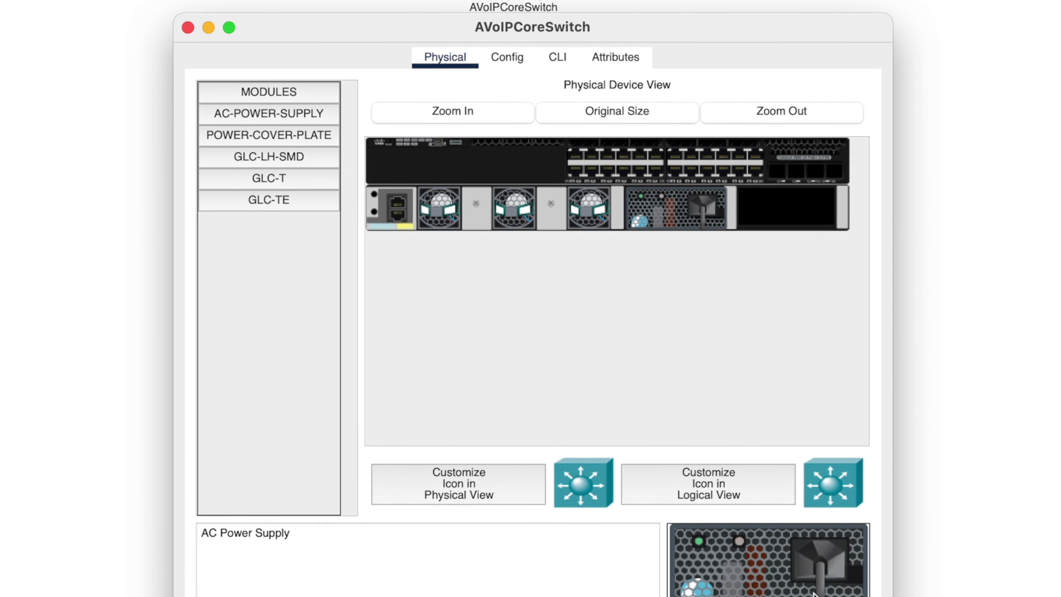
pyautogui.moveTo(812, 591); pyautogui.dragTo(804, 293)
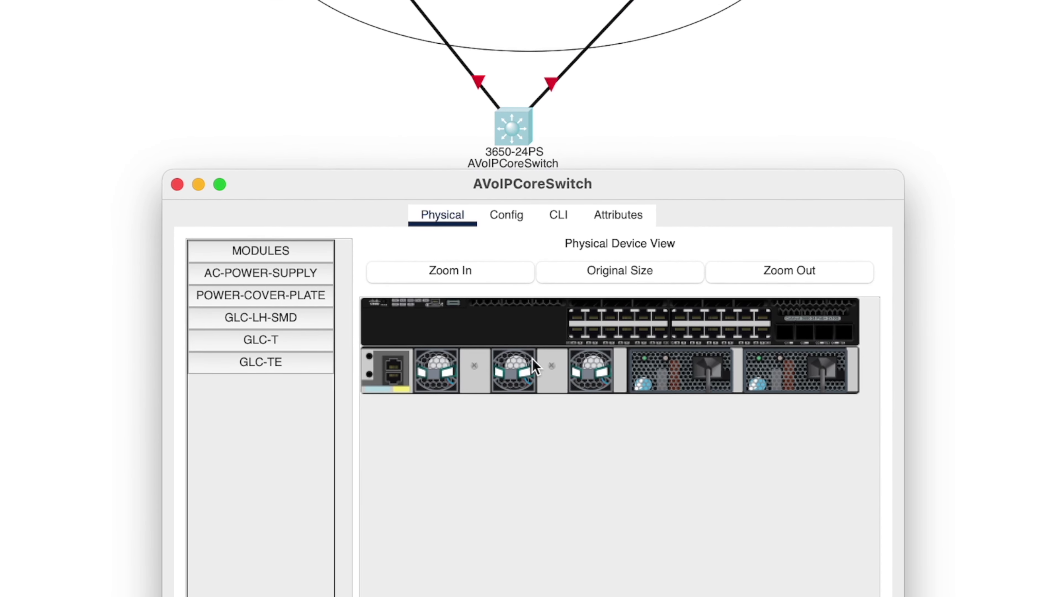
pyautogui.click(273, 282)
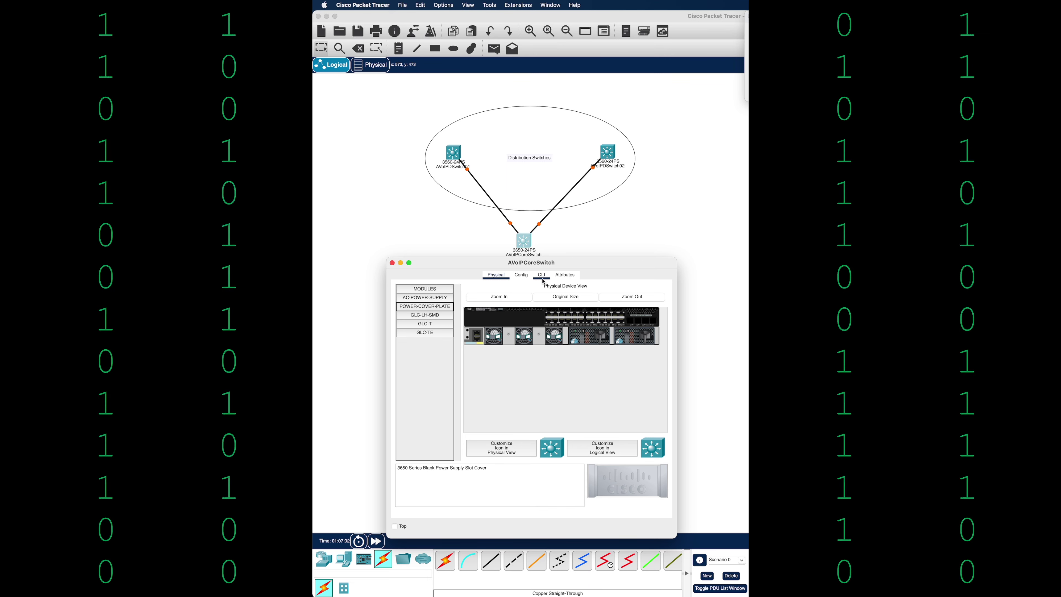
# - Close the core switch window, then inspect and close AVoIPDSwitch01 and AVoIPDSwitch02
pyautogui.click(391, 263)
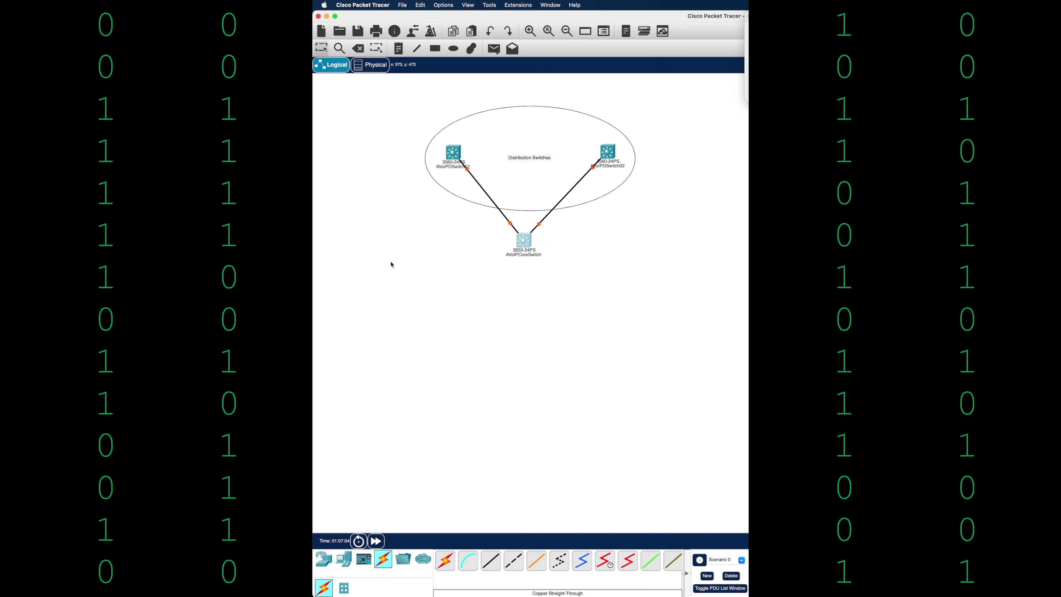
pyautogui.click(454, 157)
pyautogui.moveTo(746, 166); pyautogui.dragTo(436, 265)
pyautogui.moveTo(531, 267); pyautogui.dragTo(472, 185)
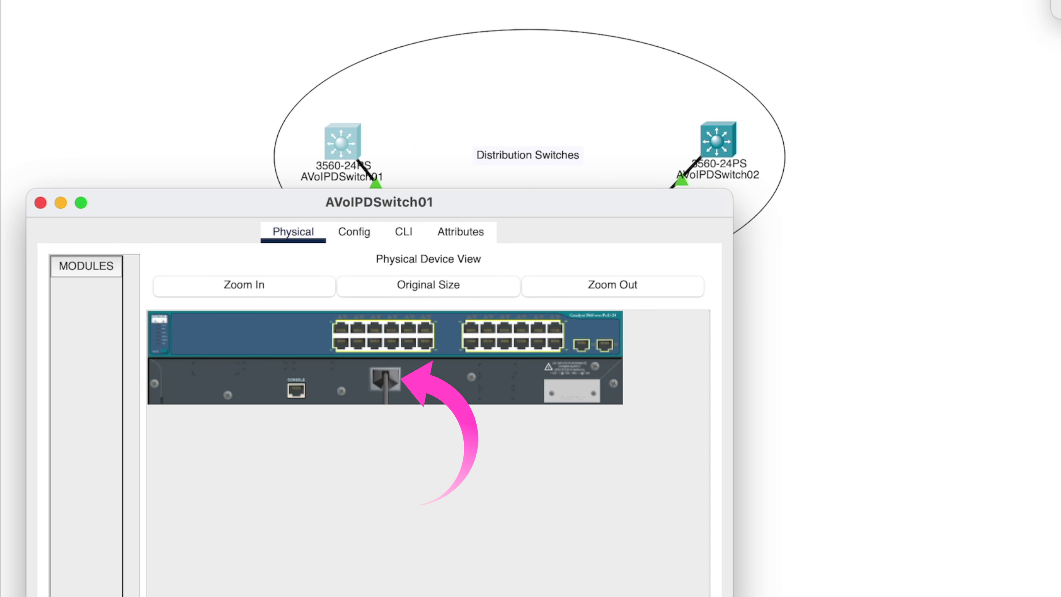
pyautogui.click(40, 203)
pyautogui.click(729, 148)
pyautogui.moveTo(967, 188); pyautogui.dragTo(397, 229)
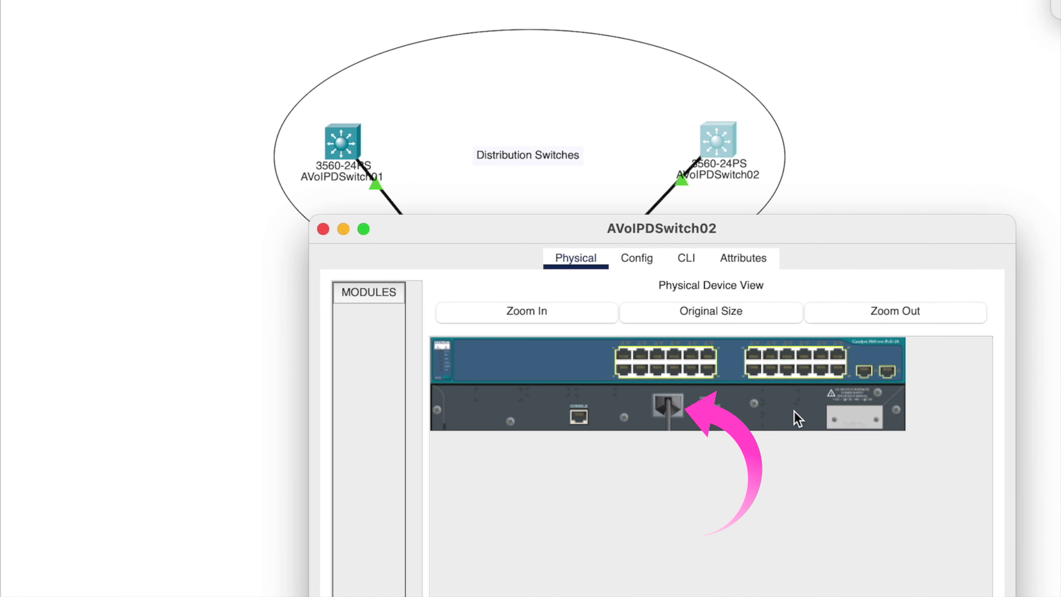
pyautogui.click(323, 229)
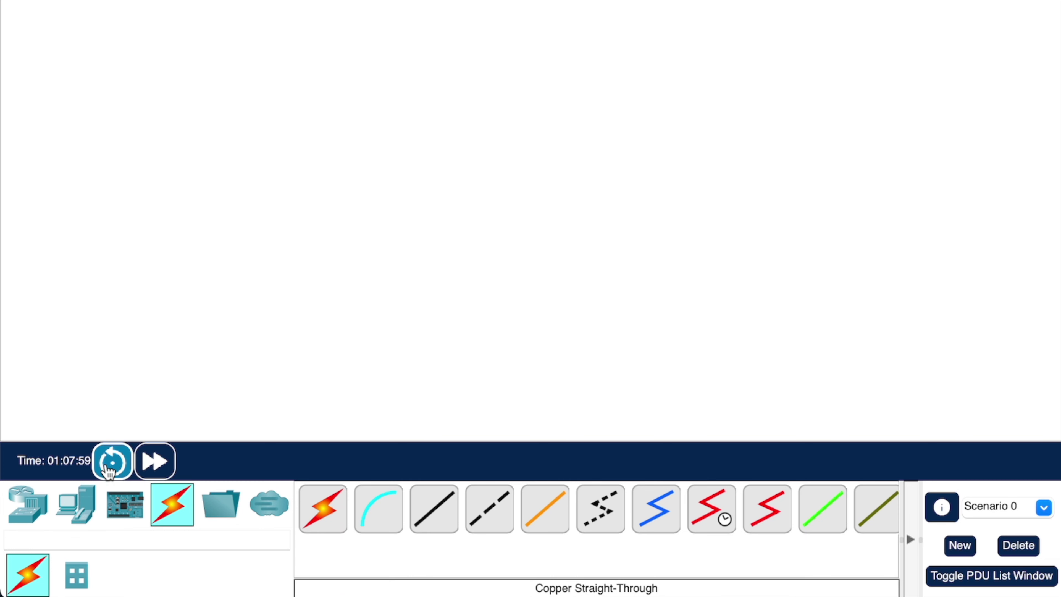
# - Switch to the End Devices category and select the Laptop
pyautogui.click(28, 510)
pyautogui.click(77, 511)
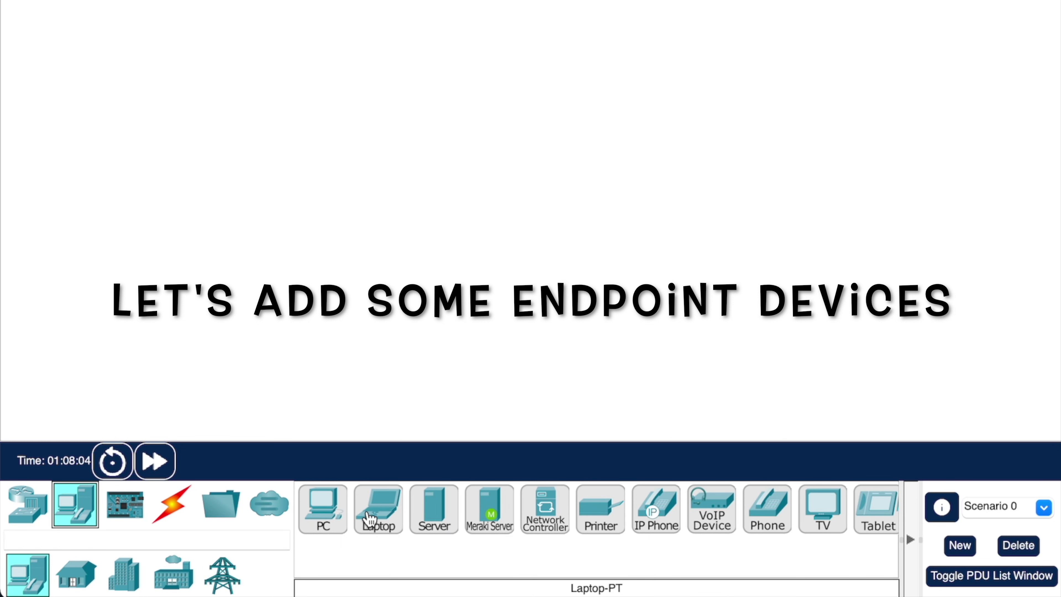
pyautogui.click(369, 512)
# - Place Laptop1 at the top-left and a Generic Wired end device beside it
pyautogui.click(277, 77)
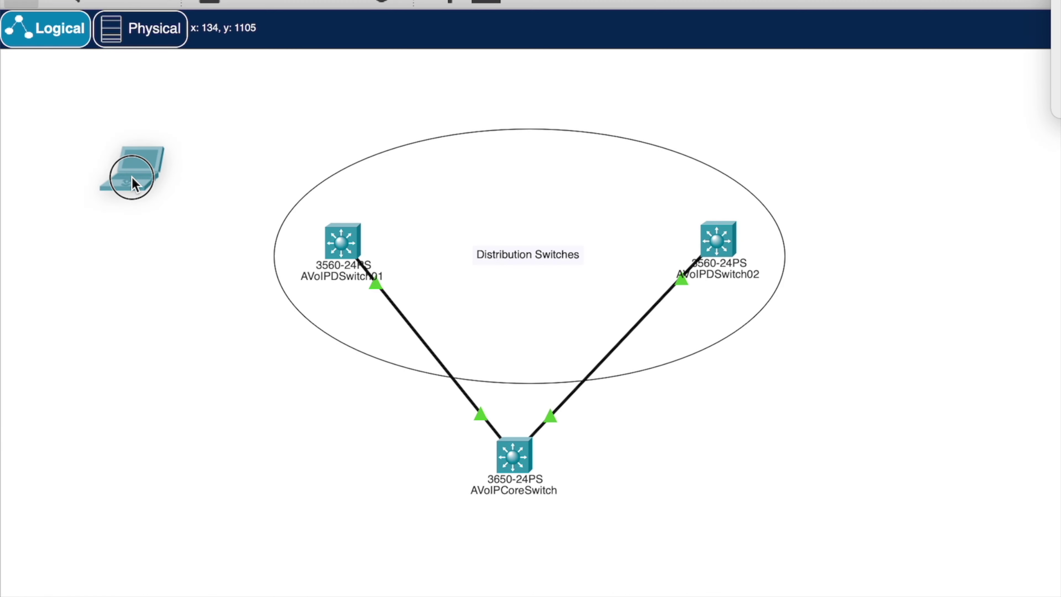
pyautogui.moveTo(132, 180); pyautogui.dragTo(145, 142)
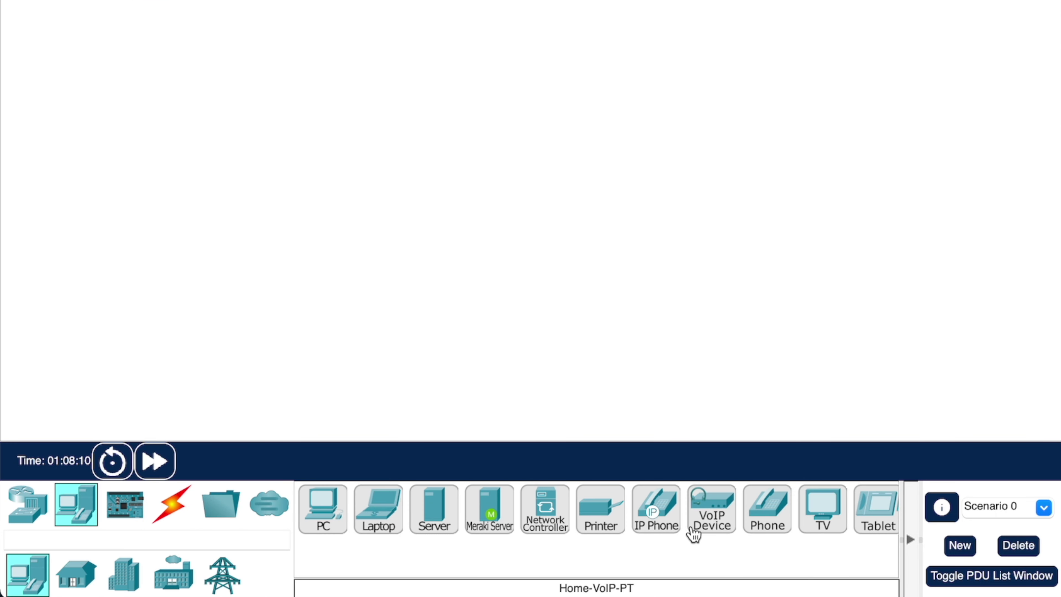
pyautogui.hscroll(5, 873, 537)
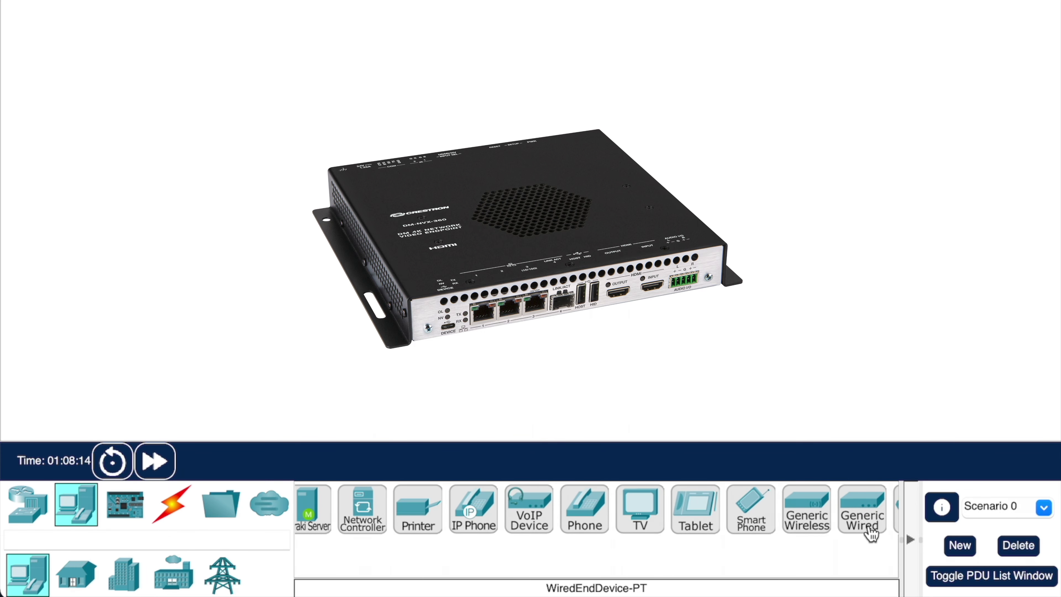
pyautogui.click(871, 533)
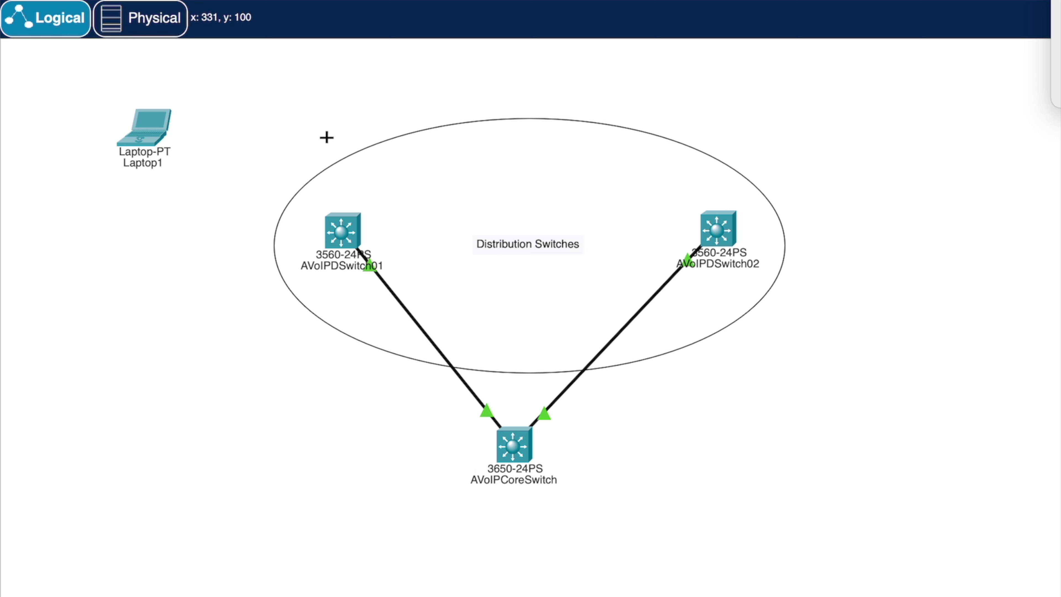
pyautogui.click(295, 108)
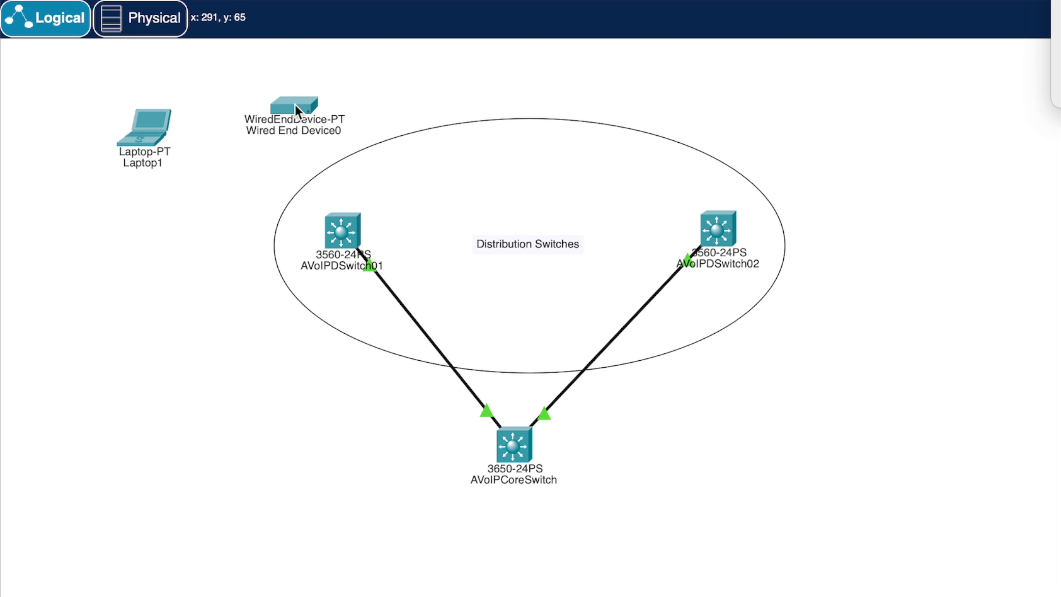
pyautogui.moveTo(294, 105); pyautogui.dragTo(282, 87)
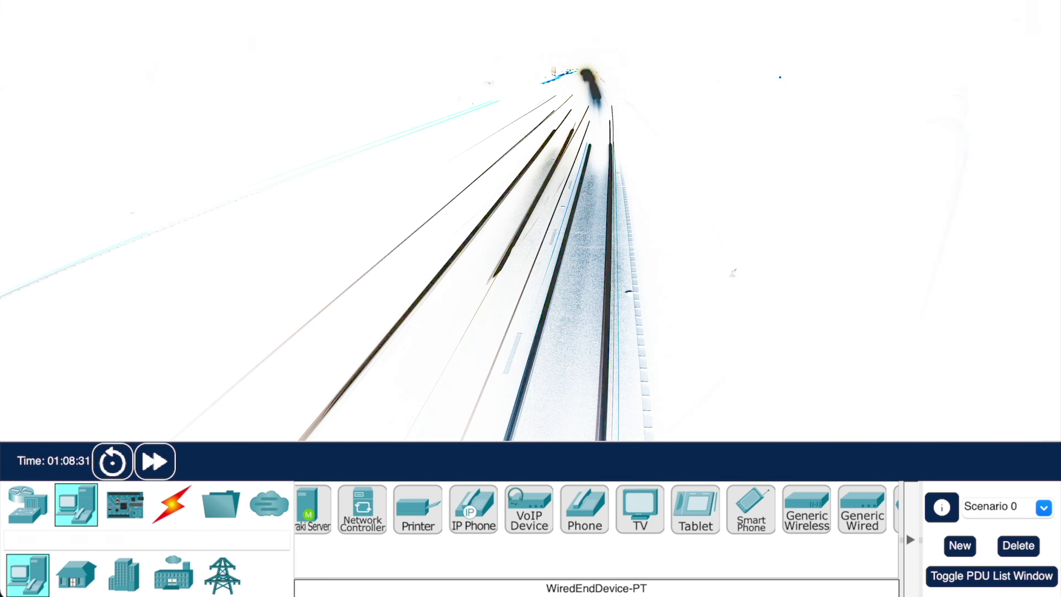
# - Cable Laptop1 FastEthernet0 to AVoIPDSwitch01 FastEthernet0/1 with copper straight-through
pyautogui.click(171, 504)
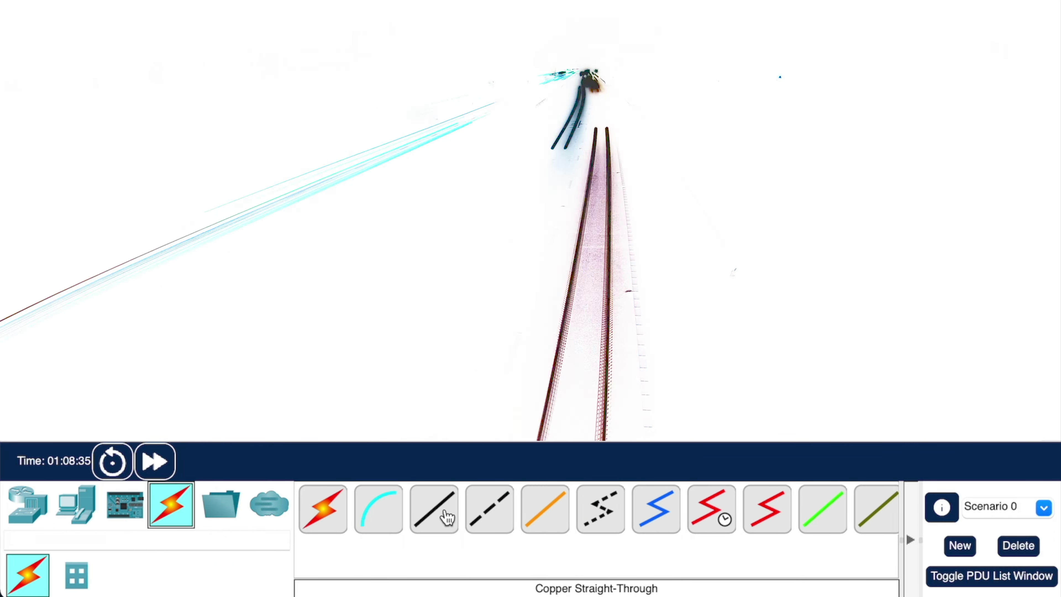
pyautogui.click(433, 509)
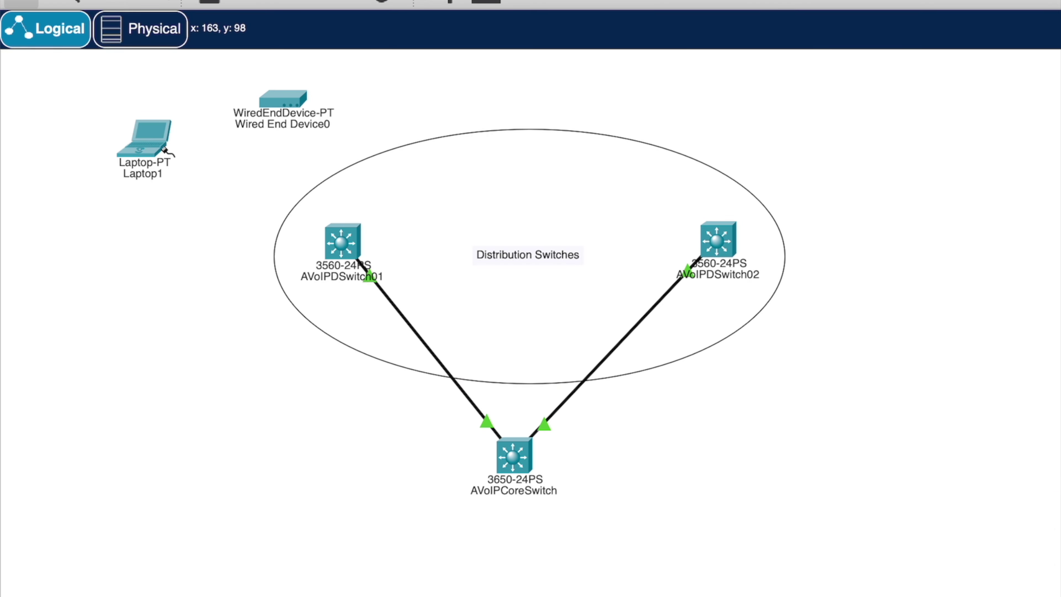
pyautogui.click(154, 149)
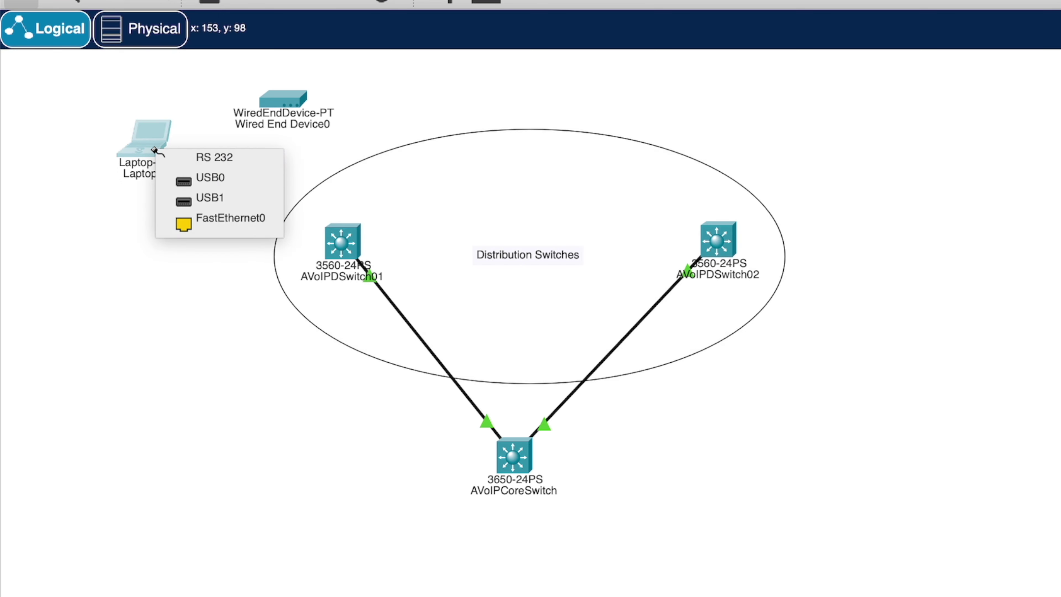
pyautogui.click(238, 225)
pyautogui.click(349, 254)
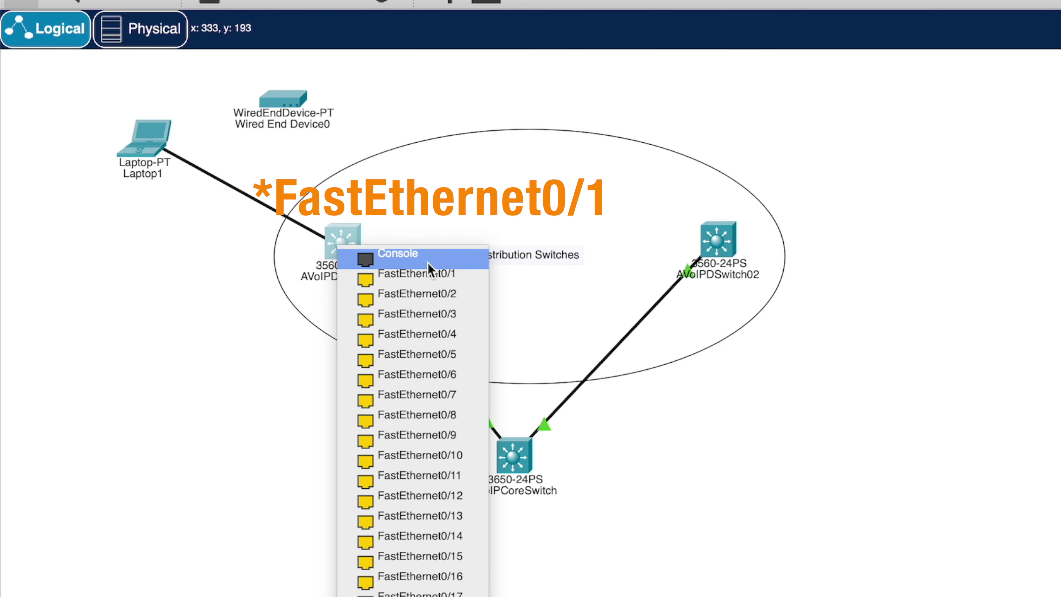
pyautogui.click(404, 279)
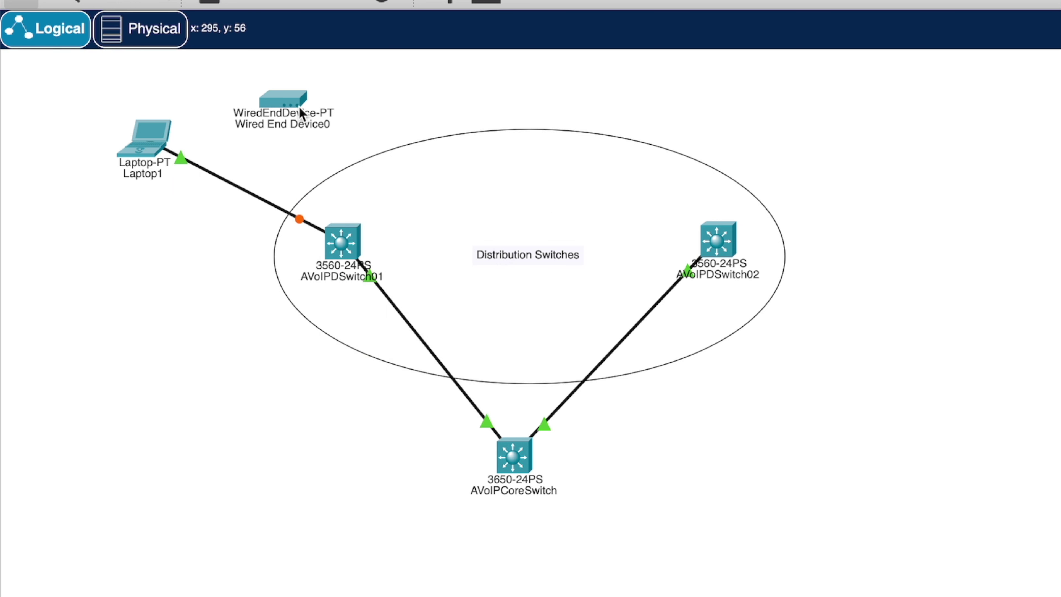
pyautogui.click(291, 131)
# - Name the wired end device AVoIP_Transmitter, then shorten it to AVoIP_Tx
pyautogui.moveTo(402, 130); pyautogui.dragTo(240, 119)
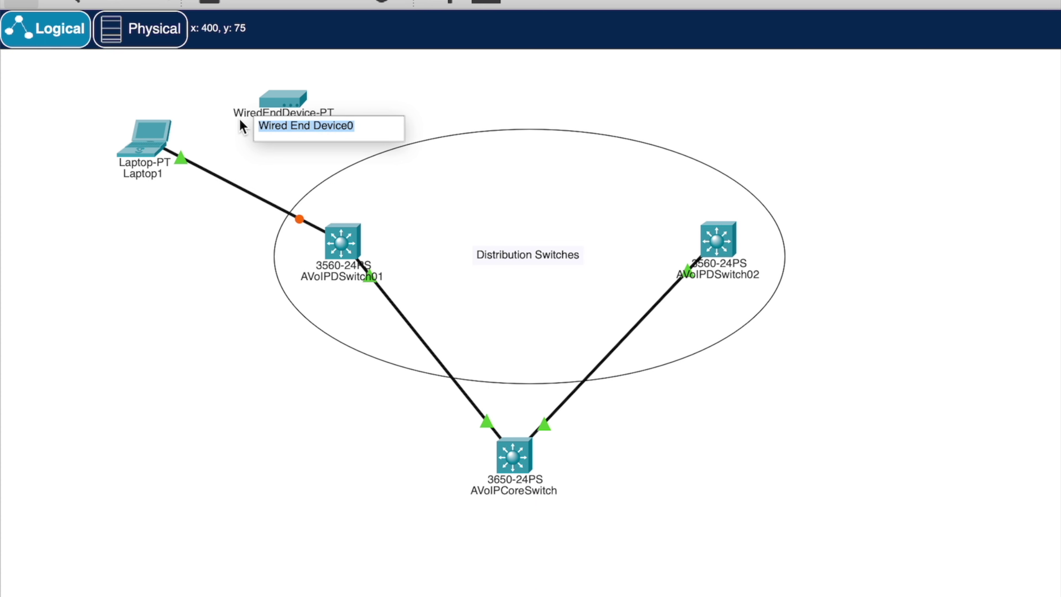
pyautogui.write('AVoIP')
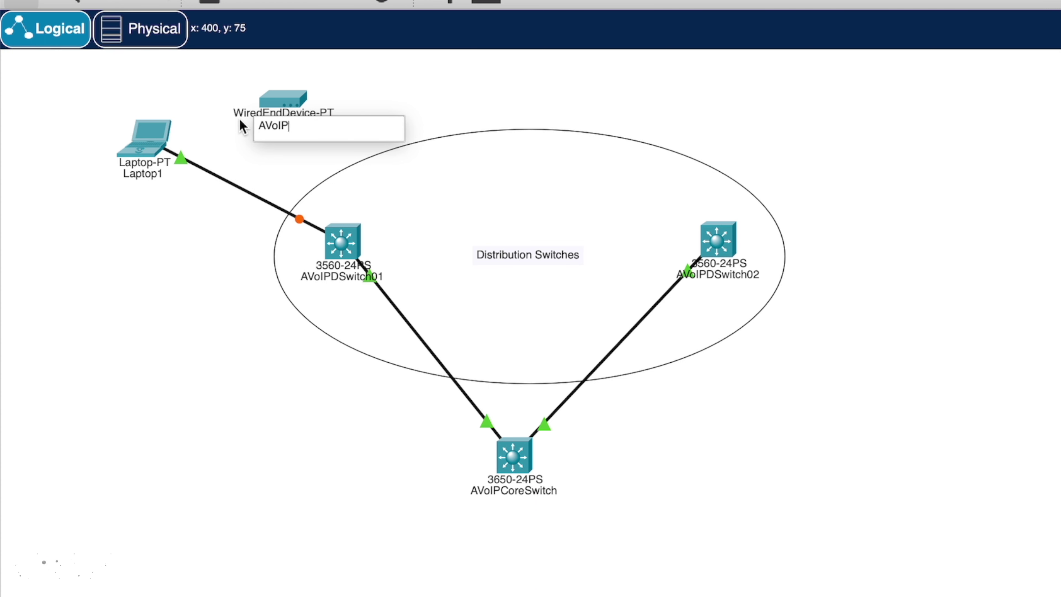
pyautogui.write('_')
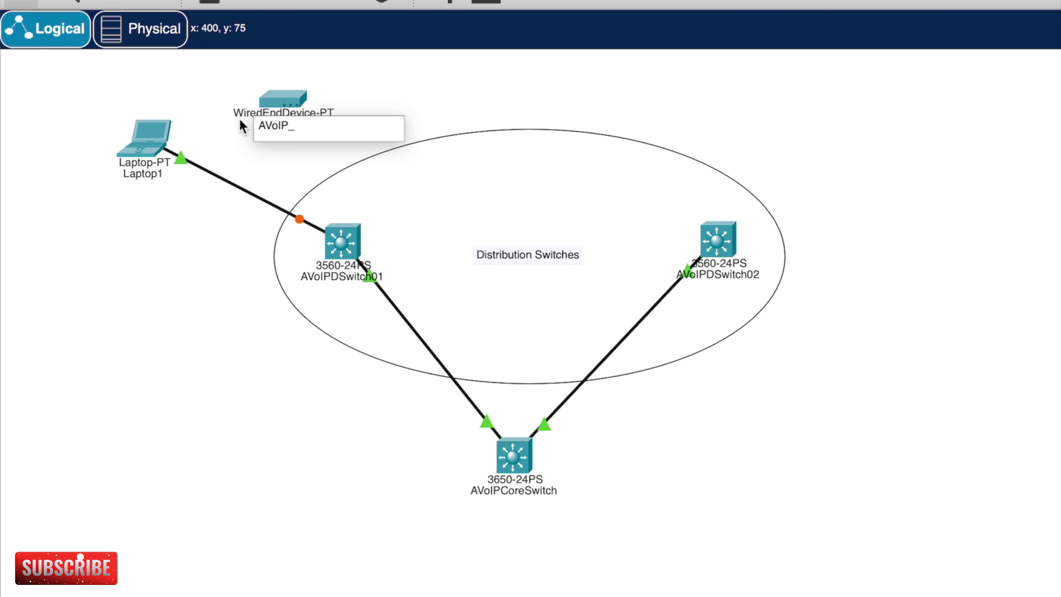
pyautogui.write('Transmitt')
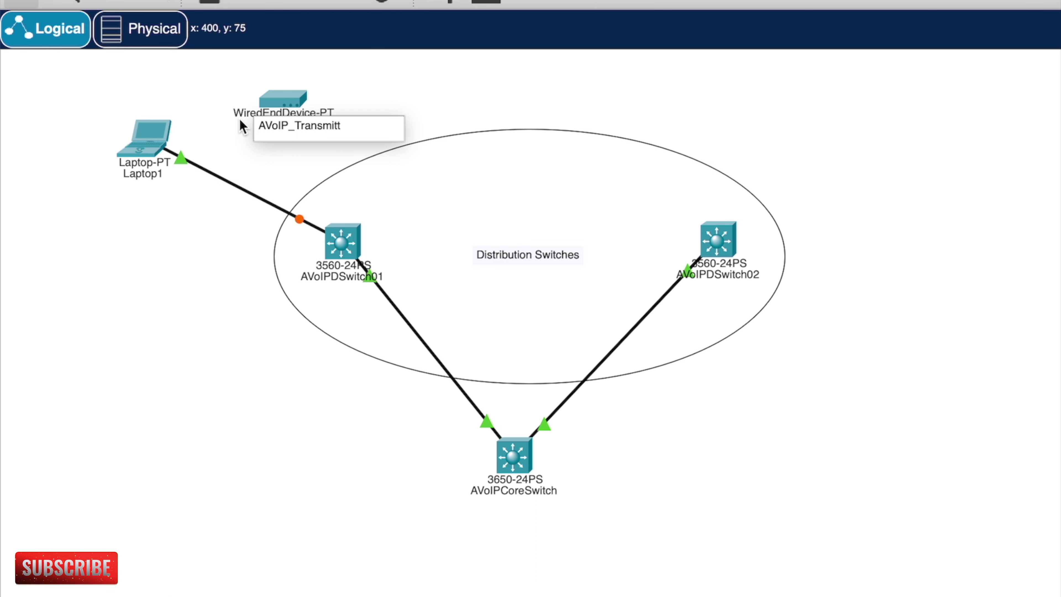
pyautogui.write('er')
pyautogui.press('Return')
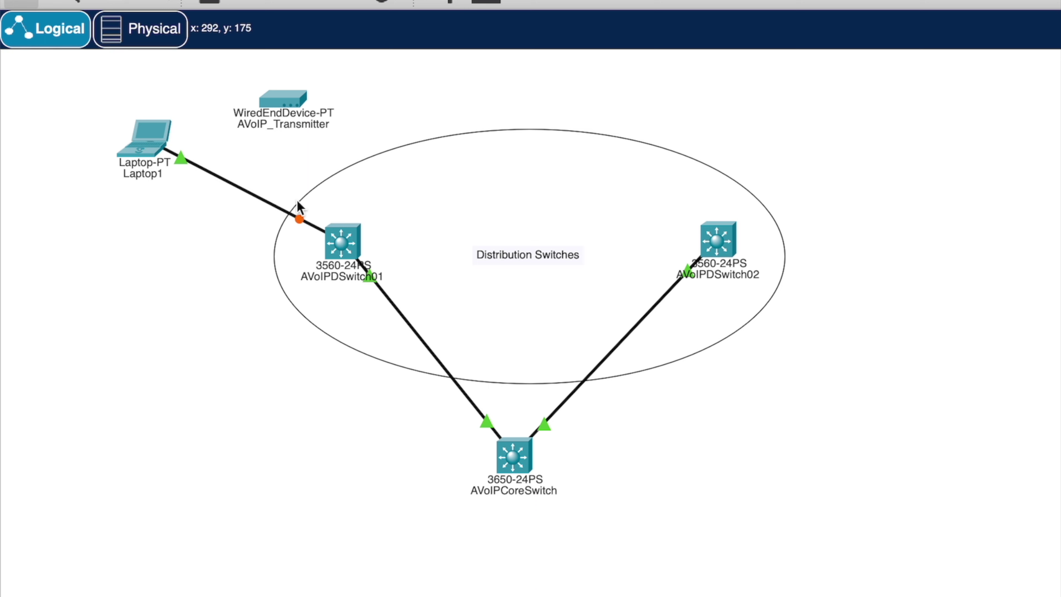
pyautogui.click(296, 126)
pyautogui.moveTo(362, 130); pyautogui.dragTo(302, 130)
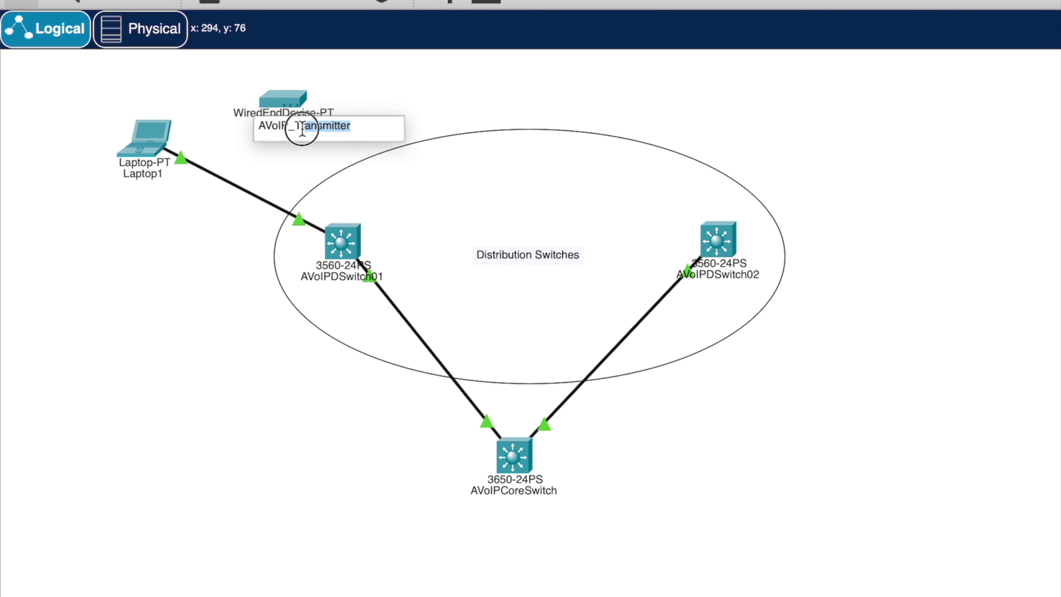
pyautogui.write('a')
pyautogui.click(463, 108)
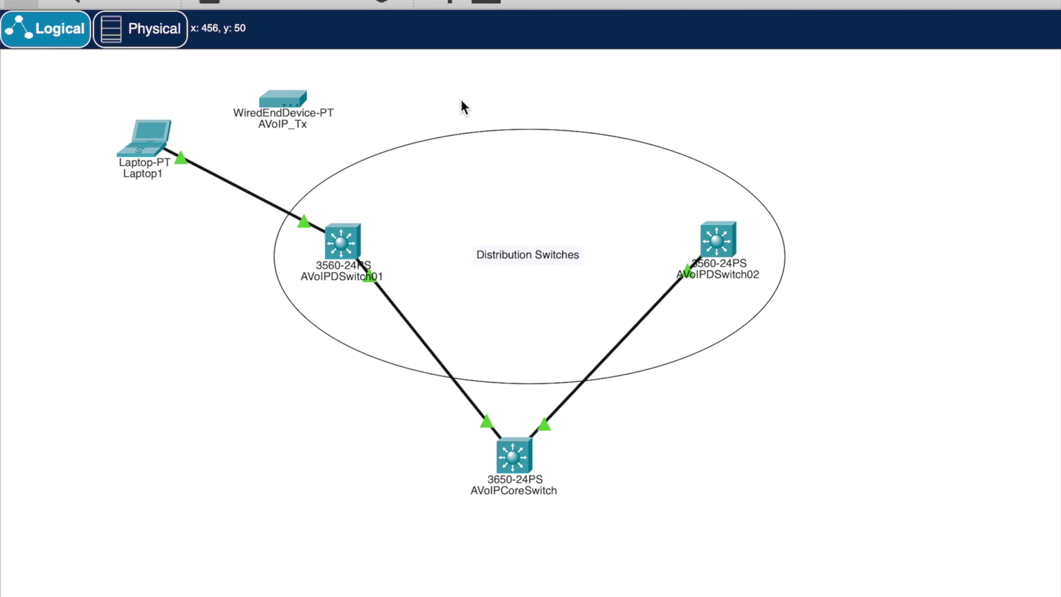
# - Connect AVoIP_Tx FastEthernet0 to an AVoIPDSwitch01 port with a copper straight-through cable
pyautogui.click(424, 509)
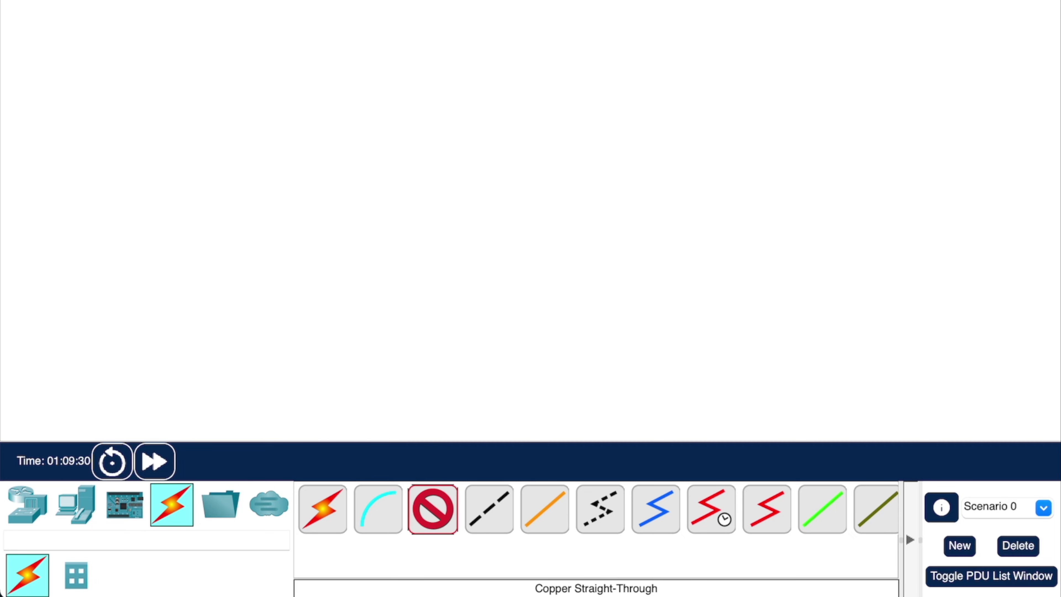
pyautogui.click(288, 34)
pyautogui.click(319, 49)
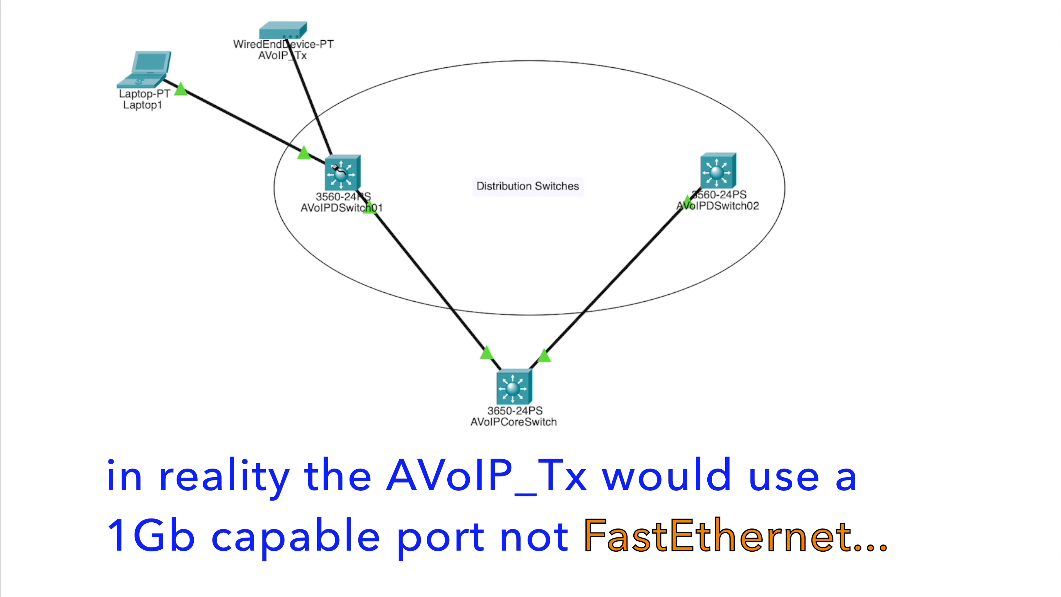
pyautogui.click(336, 169)
pyautogui.click(427, 205)
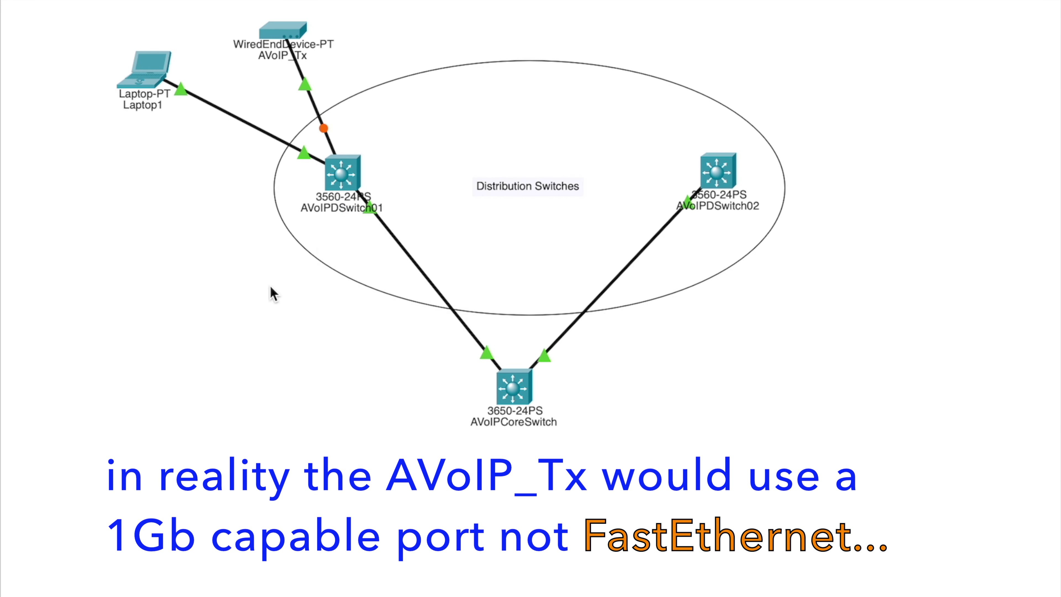
# - Rename the Laptop1 label to 'AV Engineer laptop'
pyautogui.click(142, 110)
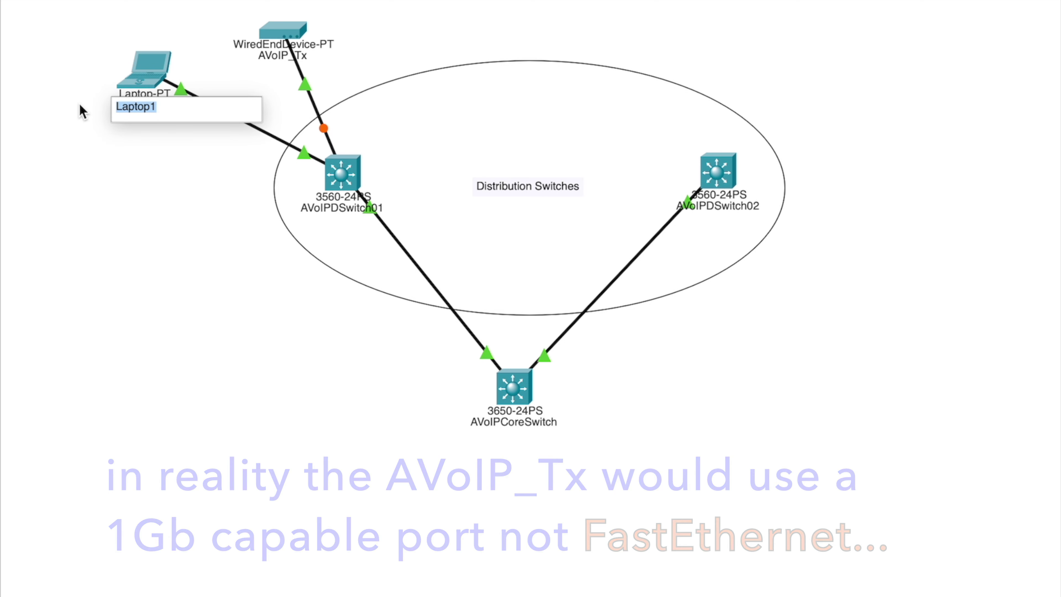
pyautogui.write('AV Engineer l')
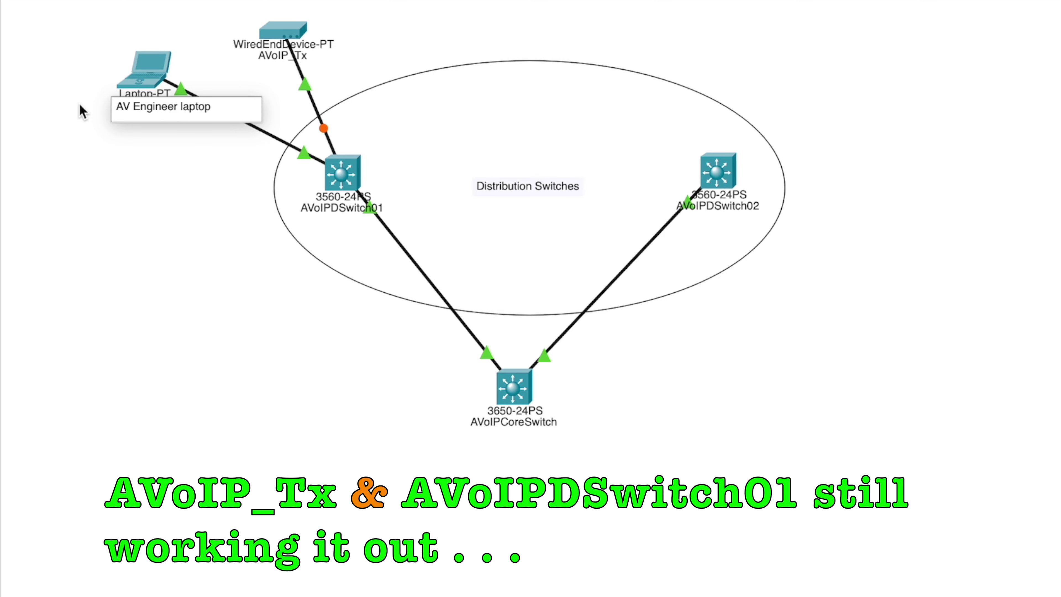
pyautogui.press('Return')
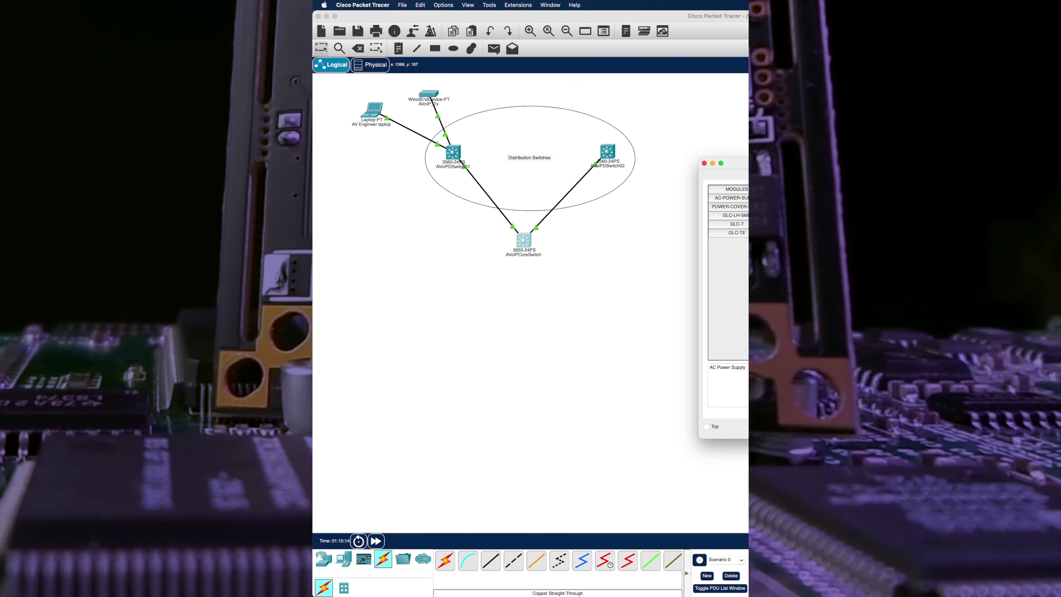
pyautogui.moveTo(735, 167); pyautogui.dragTo(458, 268)
# - In AVoIPCoreSwitch's CLI, answer 'no' to the initial configuration dialog
pyautogui.click(535, 276)
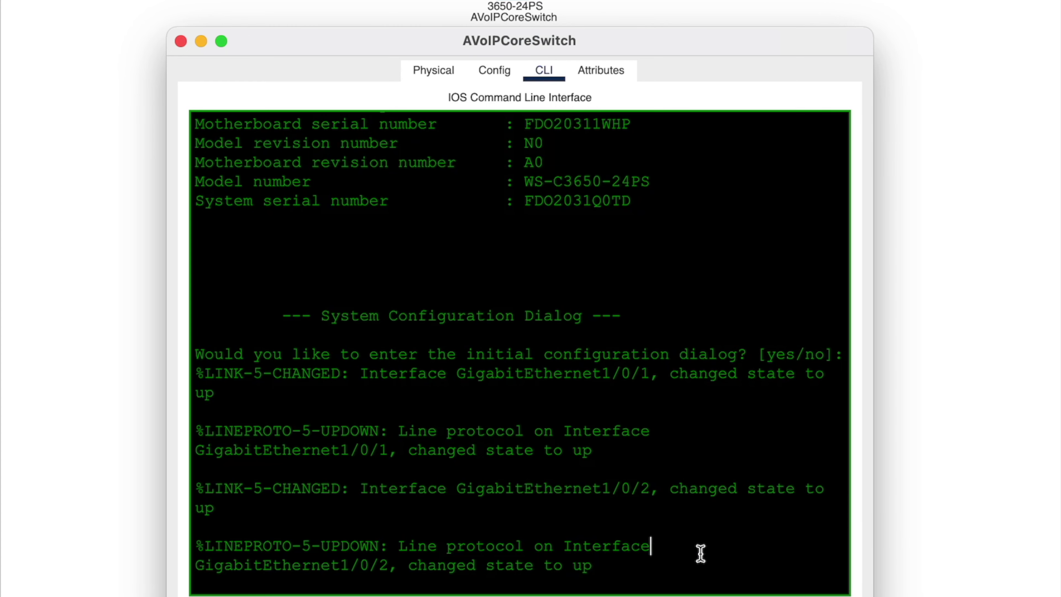
pyautogui.press('Return')
pyautogui.press('Return')
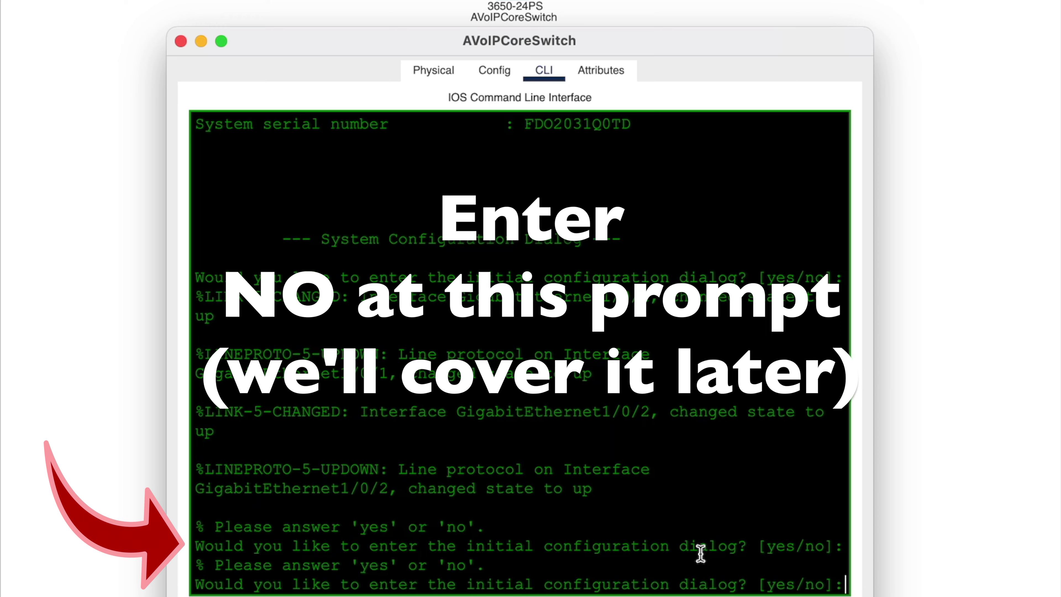
pyautogui.write('no')
pyautogui.press('Return')
pyautogui.press('Return')
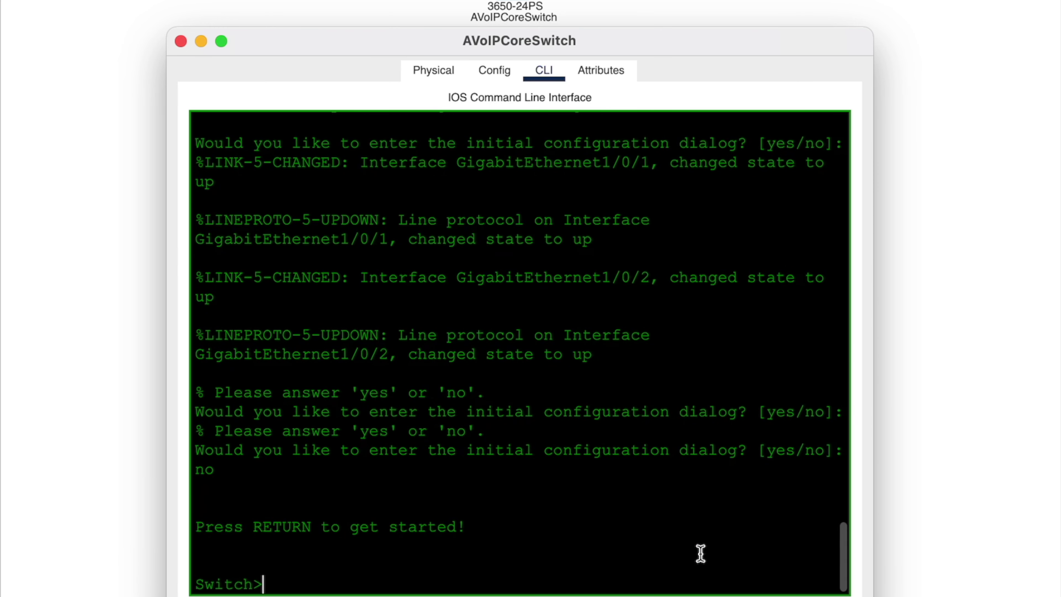
# - Enter privileged mode with enable and run show cdp neighbors
pyautogui.write('ena')
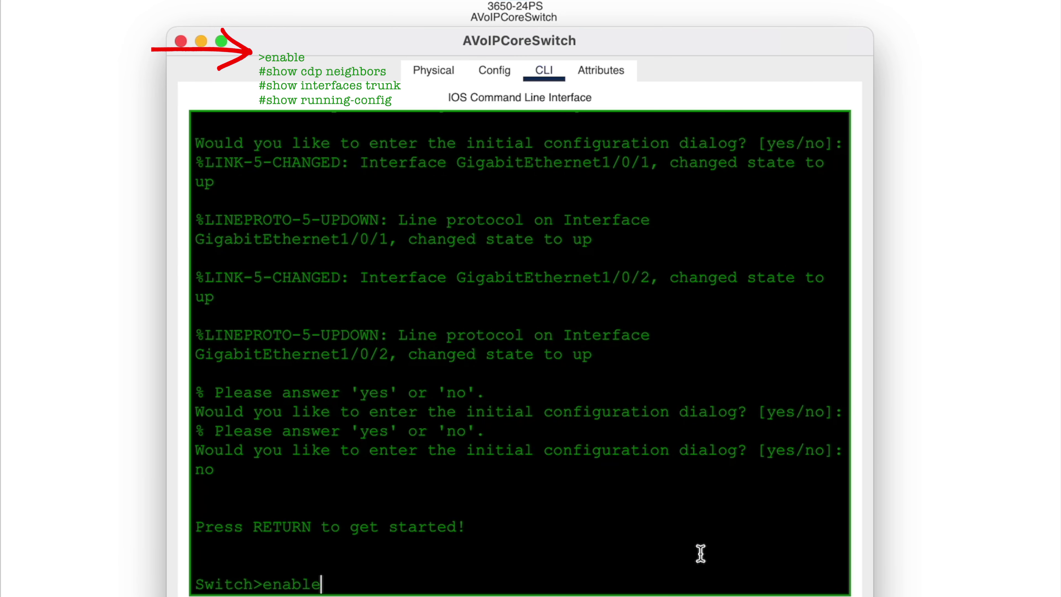
pyautogui.write('ble')
pyautogui.press('Return')
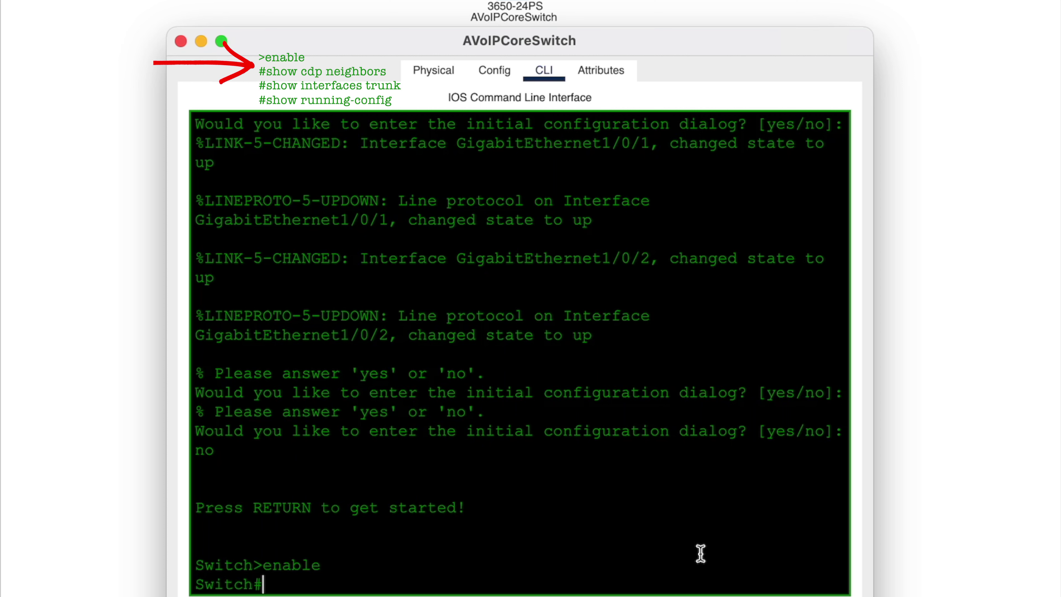
pyautogui.write('show cdp neig')
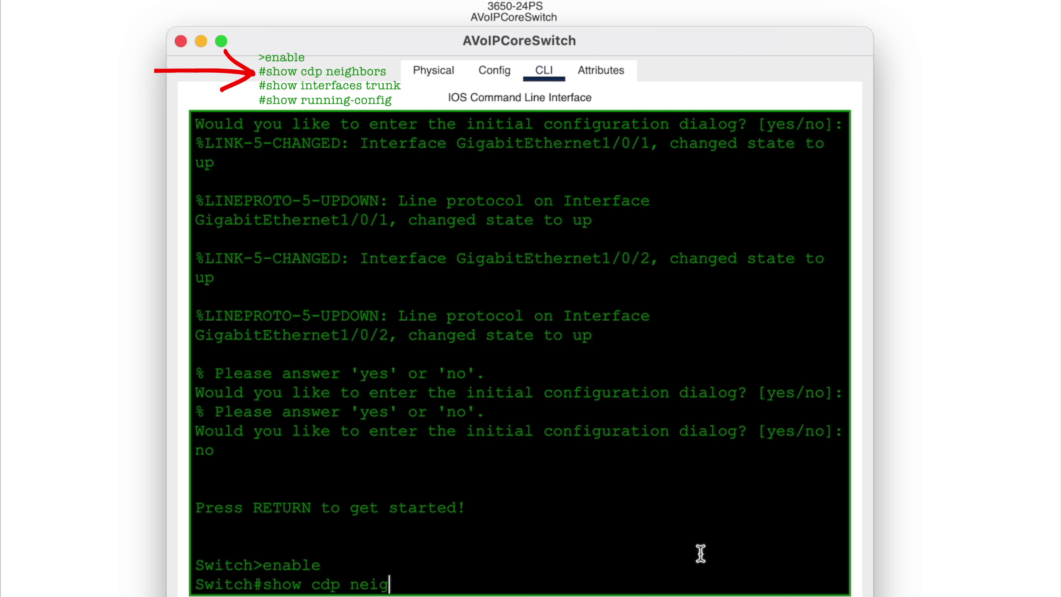
pyautogui.press('Tab')
pyautogui.press('Return')
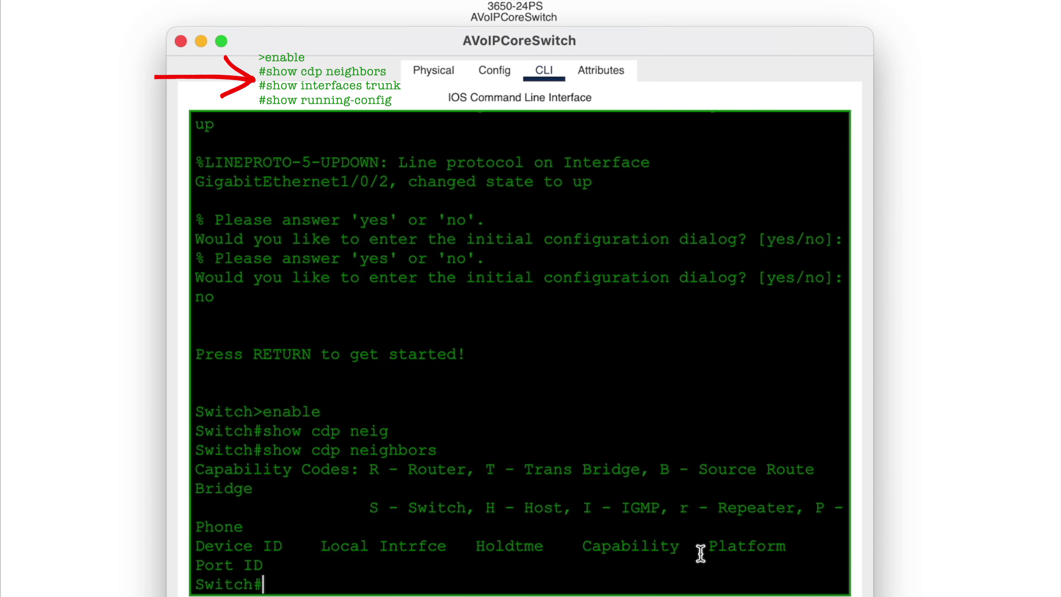
# - Run show interfaces trunk on the core switch
pyautogui.write('show ')
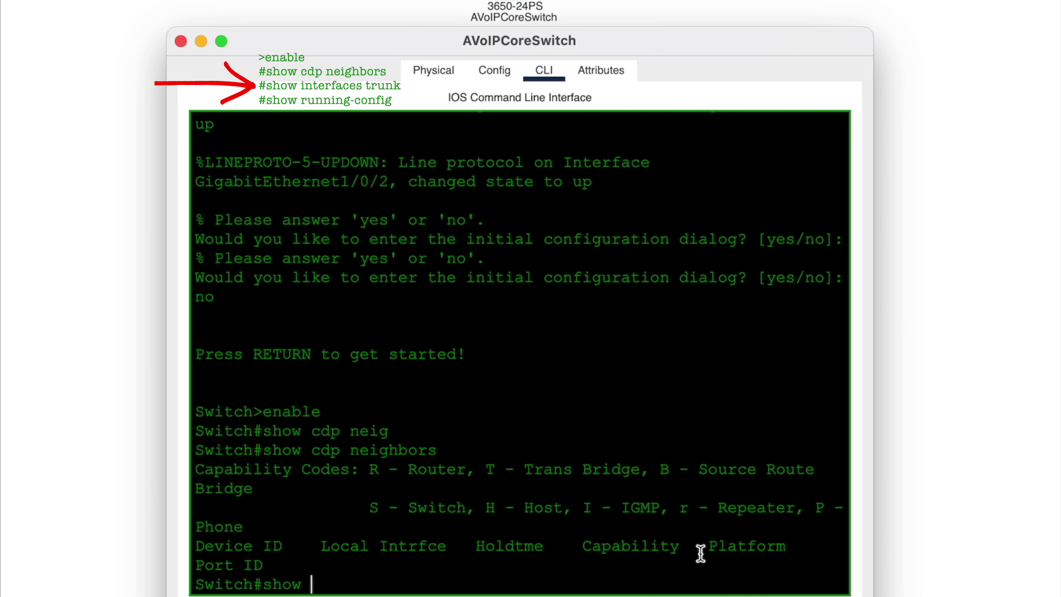
pyautogui.write('int')
pyautogui.press('Tab')
pyautogui.write('trunk')
pyautogui.press('Return')
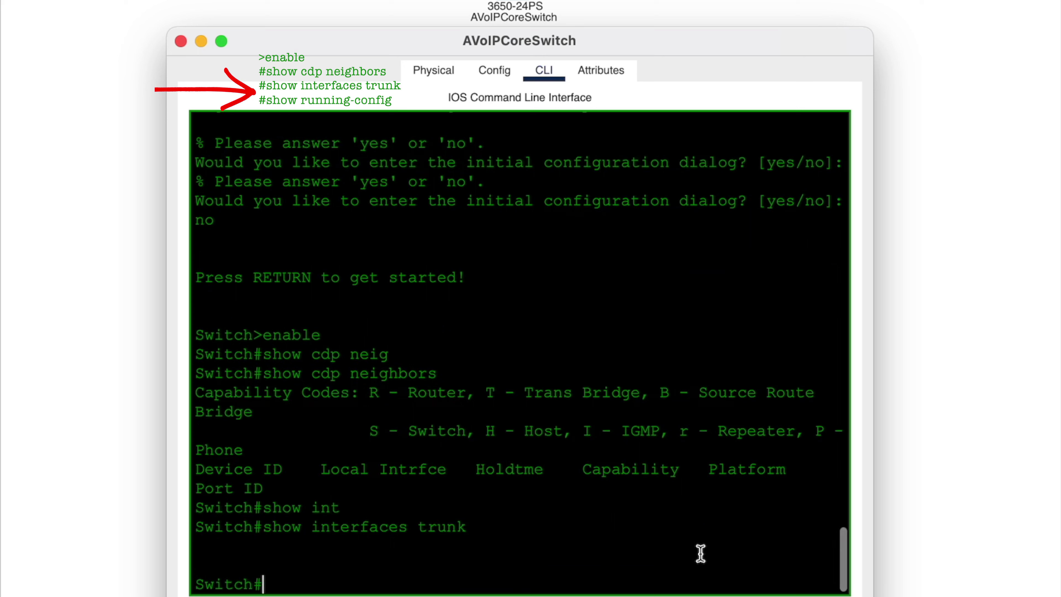
# - Display show running-config and page through to the end of the listing
pyautogui.write('sho')
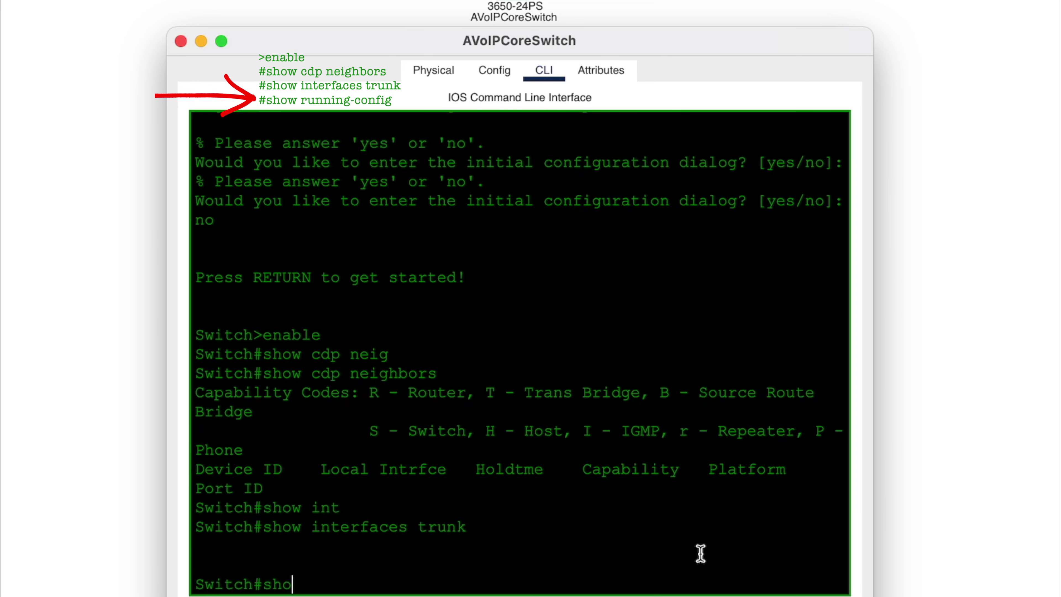
pyautogui.write('w run')
pyautogui.press('Tab')
pyautogui.press('Return')
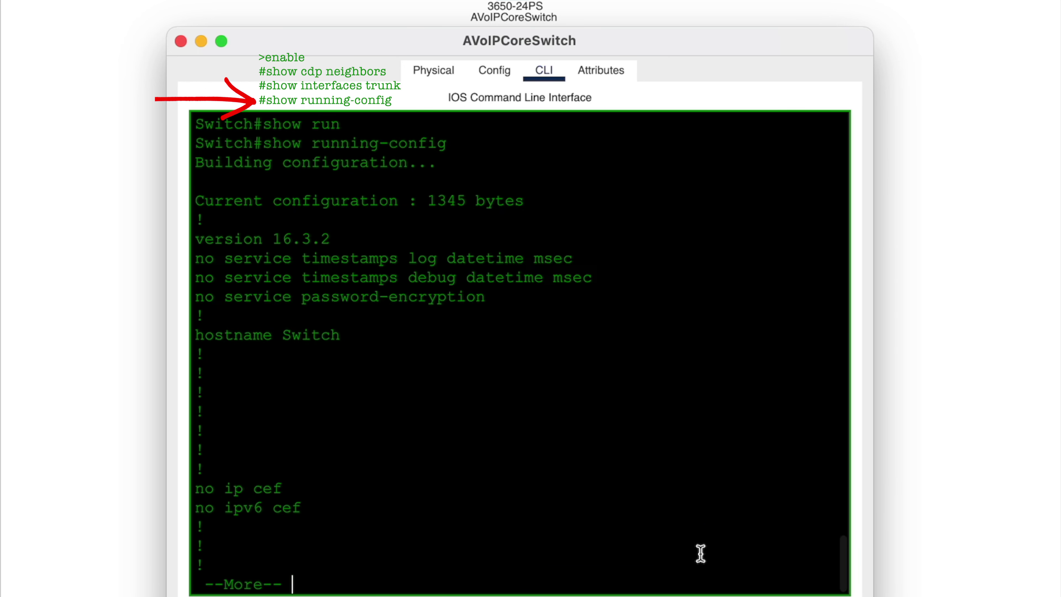
pyautogui.press('space')
pyautogui.press('space')
pyautogui.press('space')
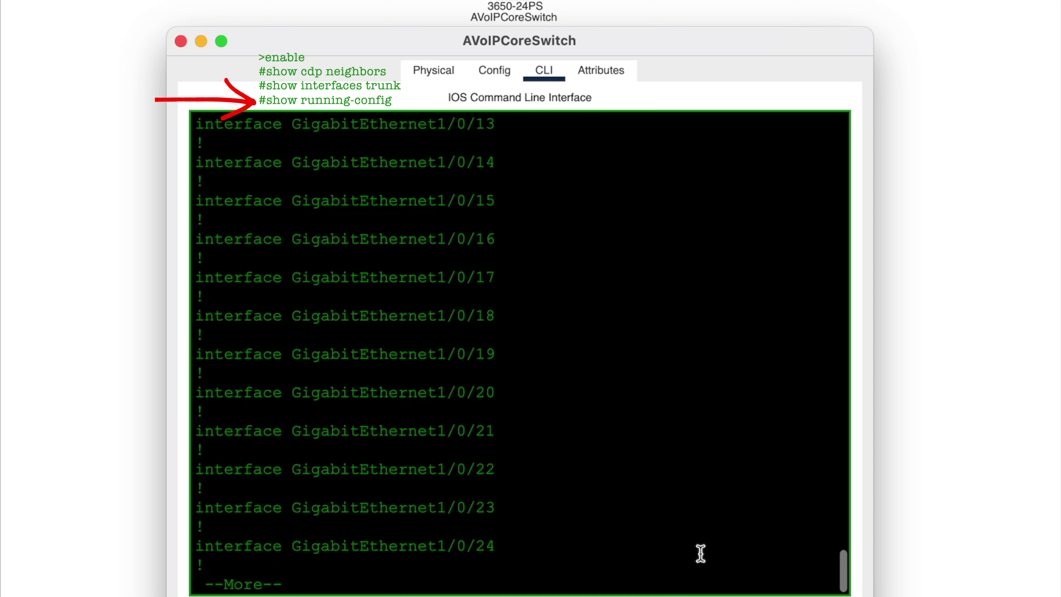
pyautogui.press('space')
pyautogui.press('space')
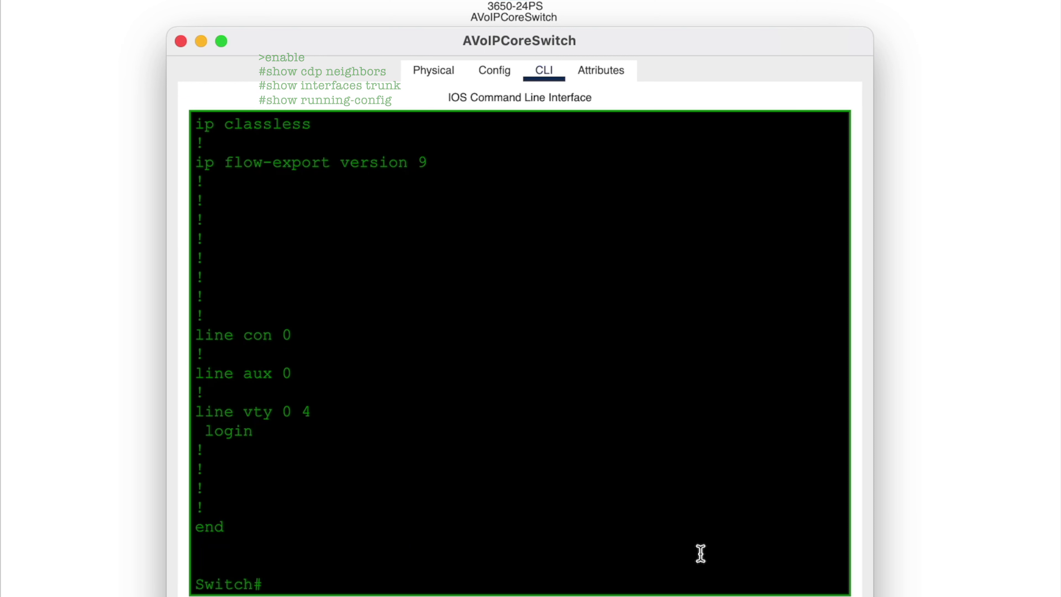
# - Enter configure terminal and set the hostname to AVoIPCoreSwitch
pyautogui.write('conf')
pyautogui.press('Tab')
pyautogui.write('ter')
pyautogui.press('Tab')
pyautogui.press('Return')
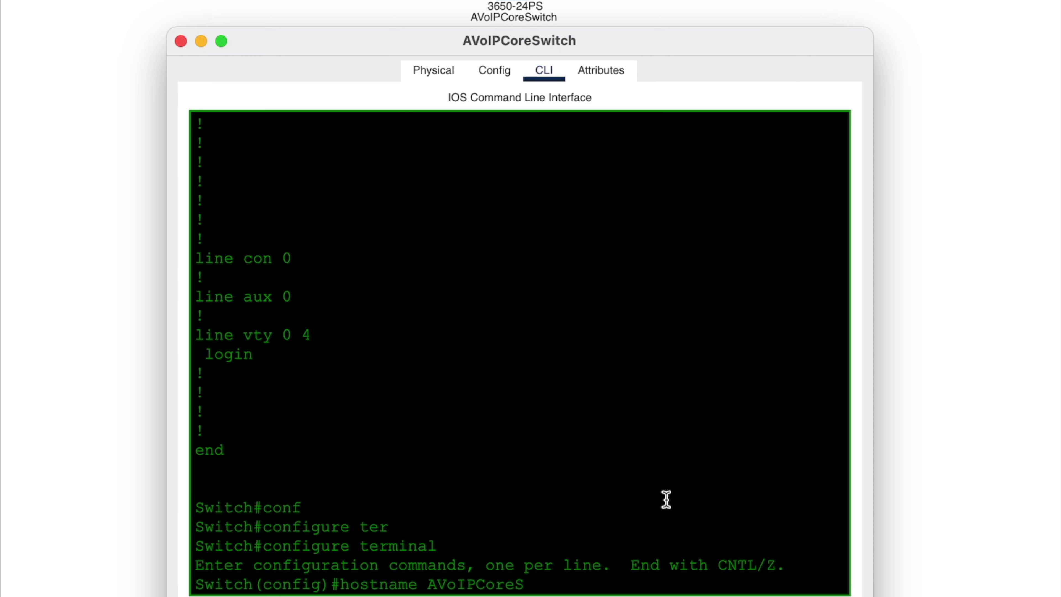
pyautogui.press('Return')
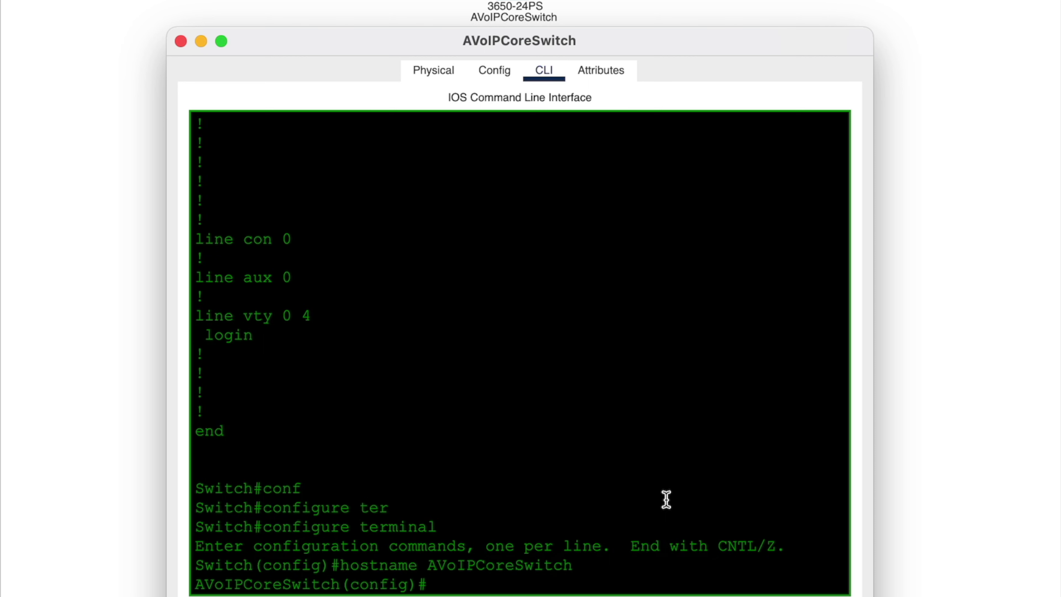
# - Exit configuration mode and save the configuration with write
pyautogui.write('exit')
pyautogui.press('Return')
pyautogui.press('Return')
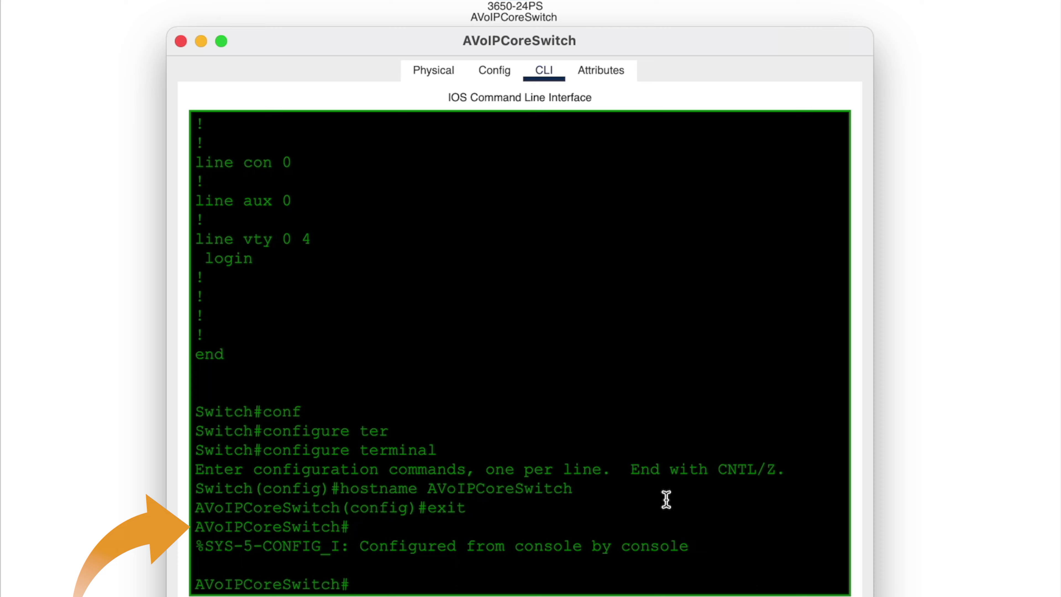
pyautogui.write('write')
pyautogui.press('Return')
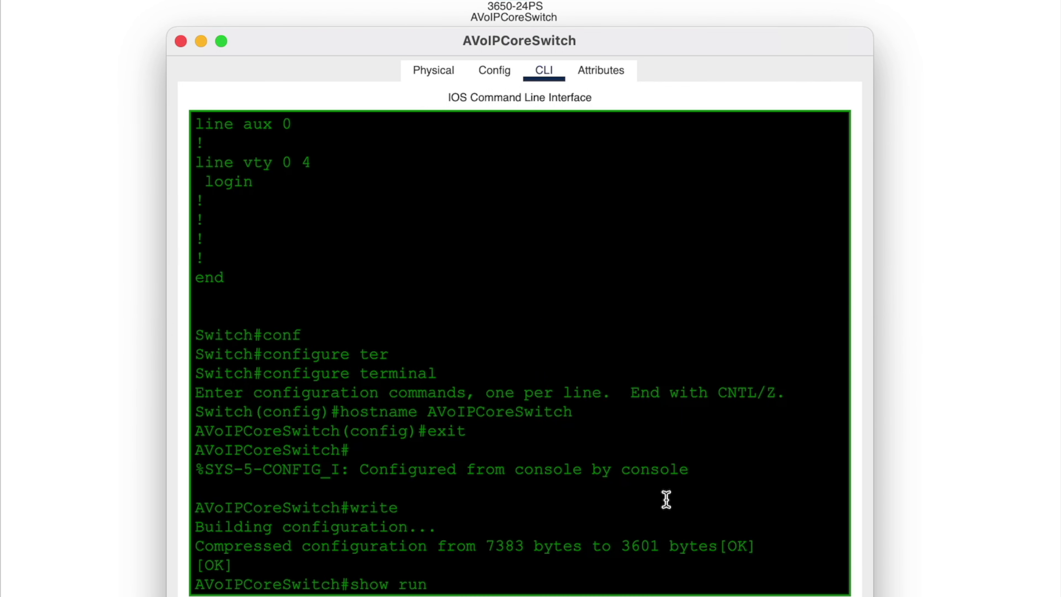
# - Run show running-config to check for hostname AVoIPCoreSwitch, then quit the listing
pyautogui.write('show run')
pyautogui.press('Tab')
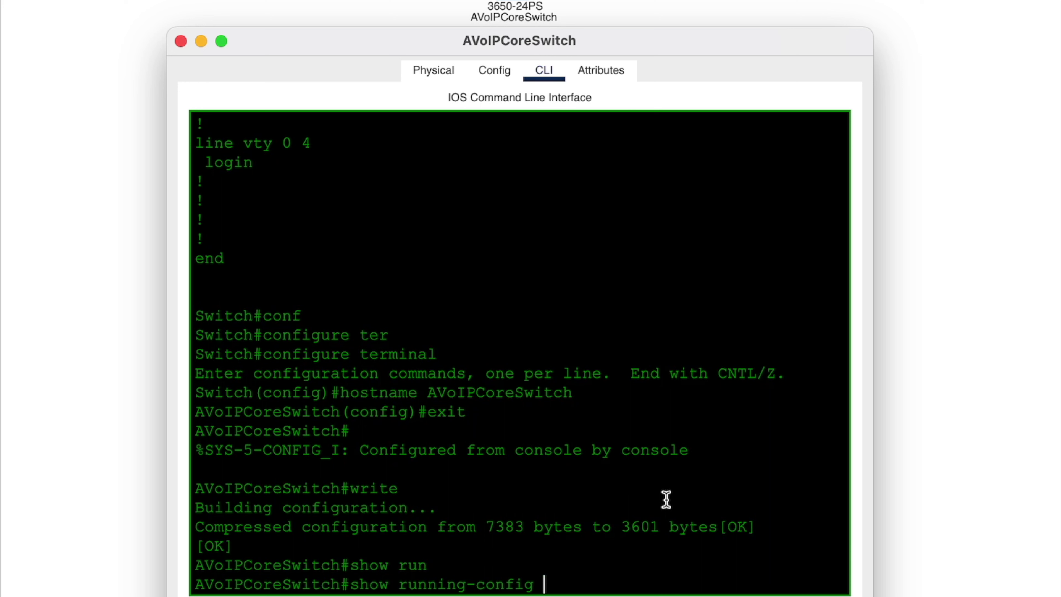
pyautogui.press('Return')
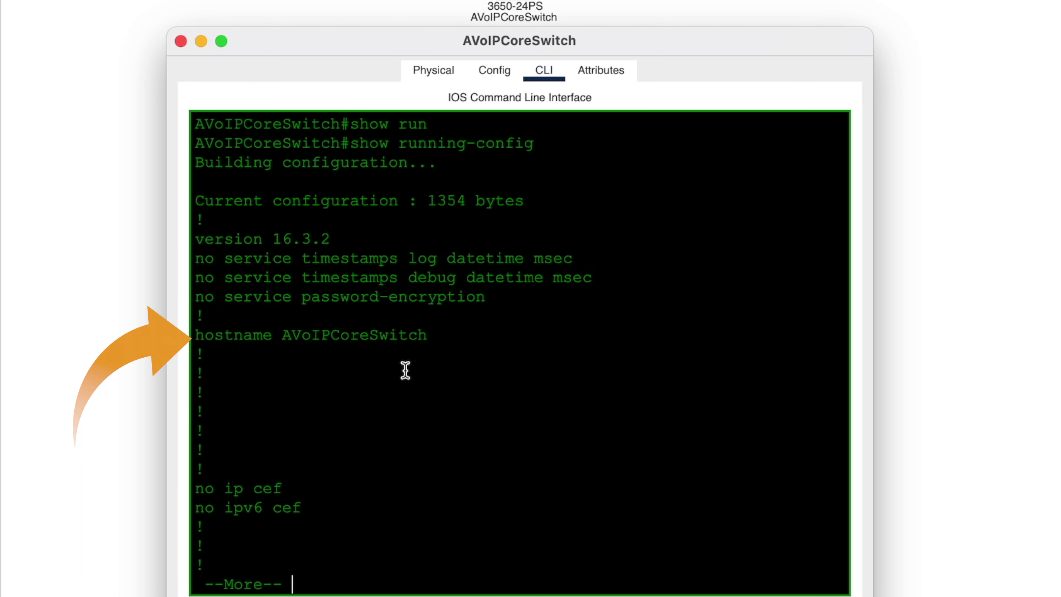
pyautogui.press('space')
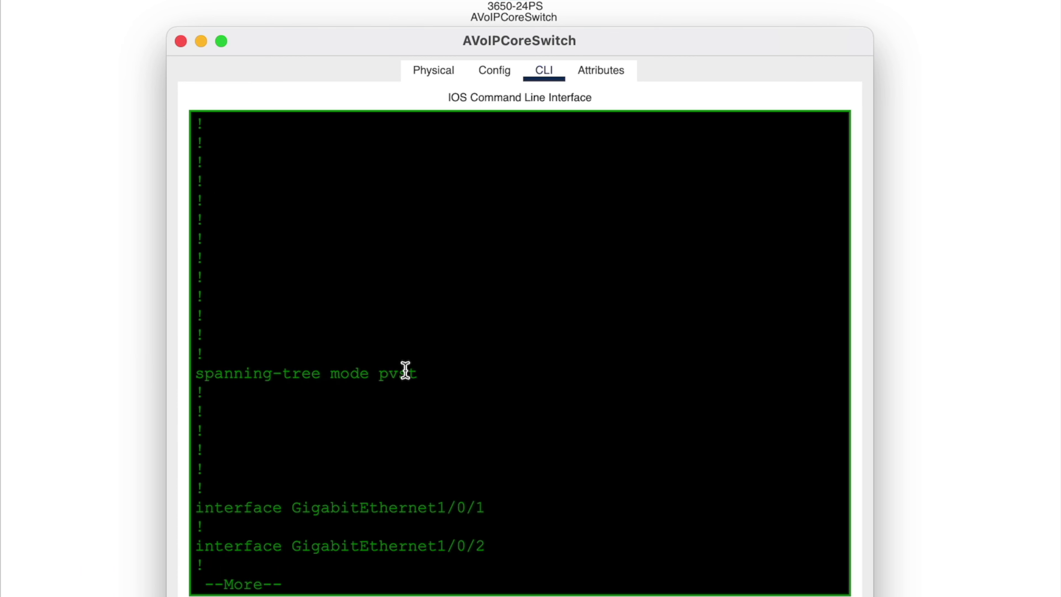
pyautogui.press('q')
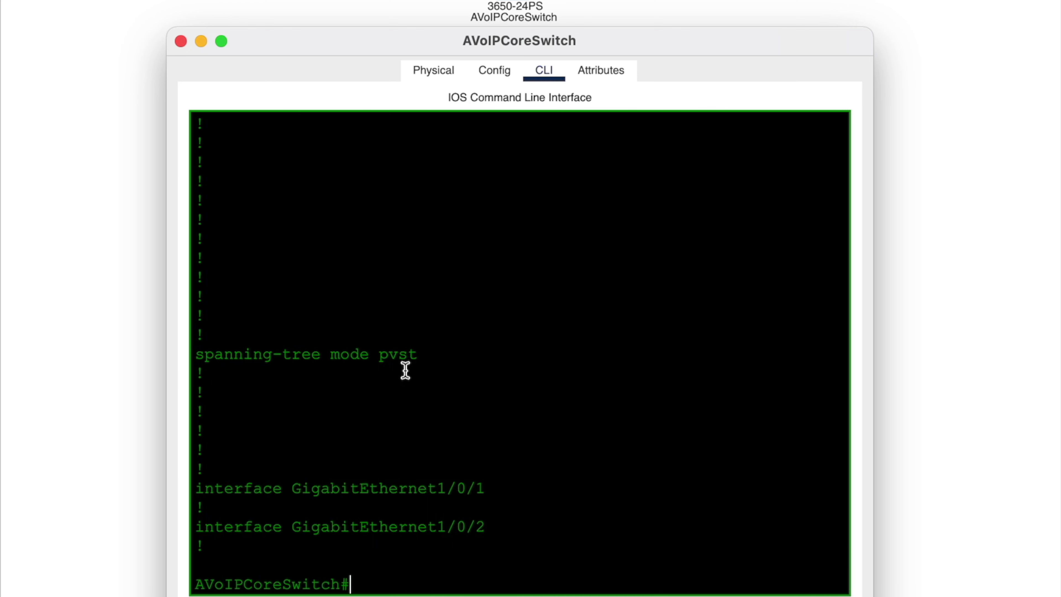